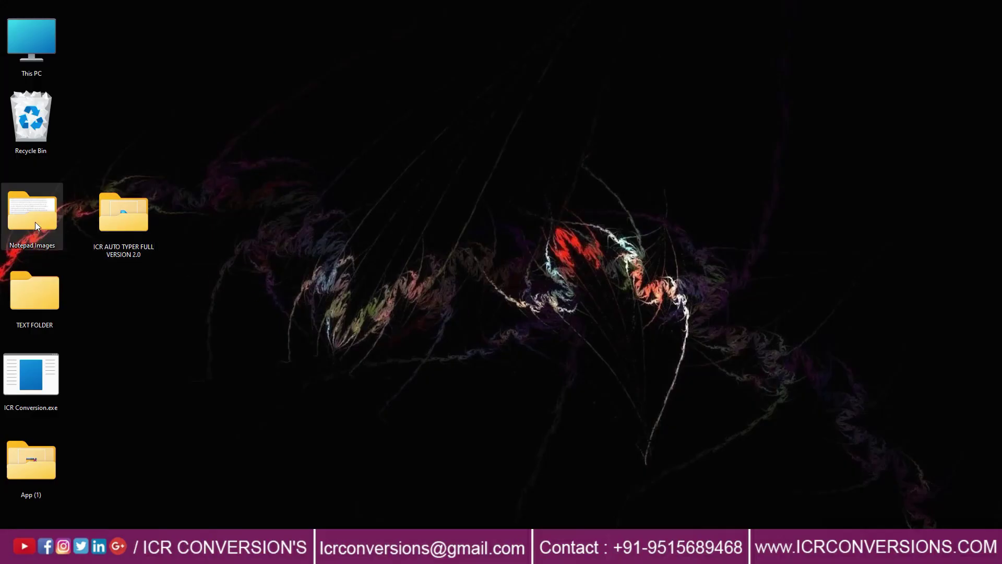
- Preview the handwritten page 9101.jpg from Notepad Images in Paint, then close it
right_click(36, 221)
left_click(57, 255)
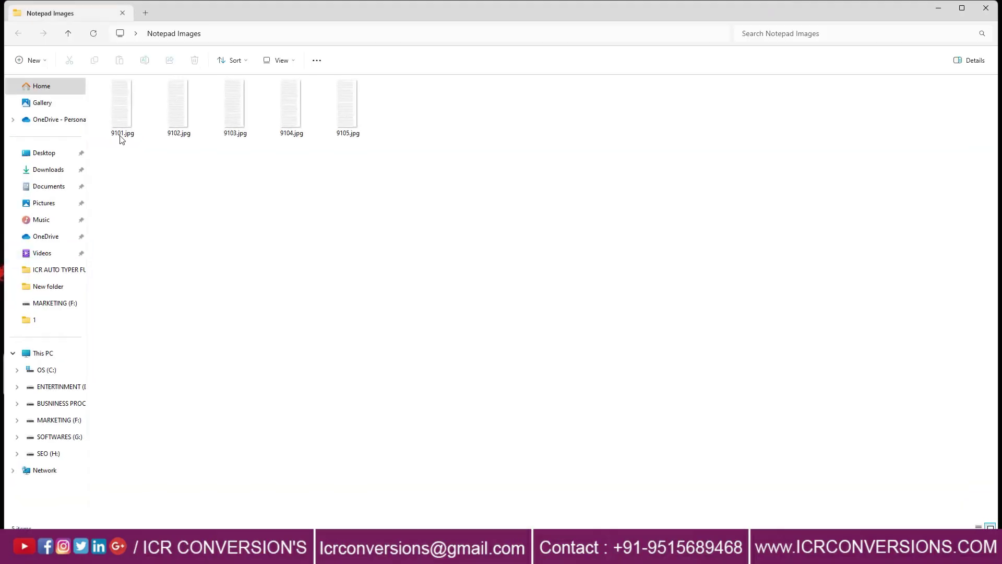
left_click(123, 116)
right_click(123, 117)
mouse_move(151, 166)
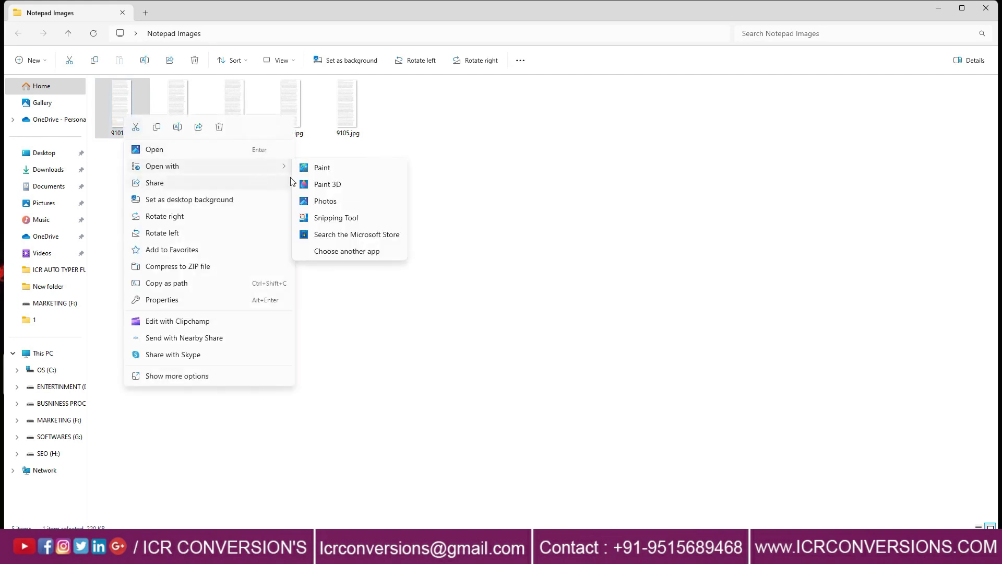
left_click(311, 167)
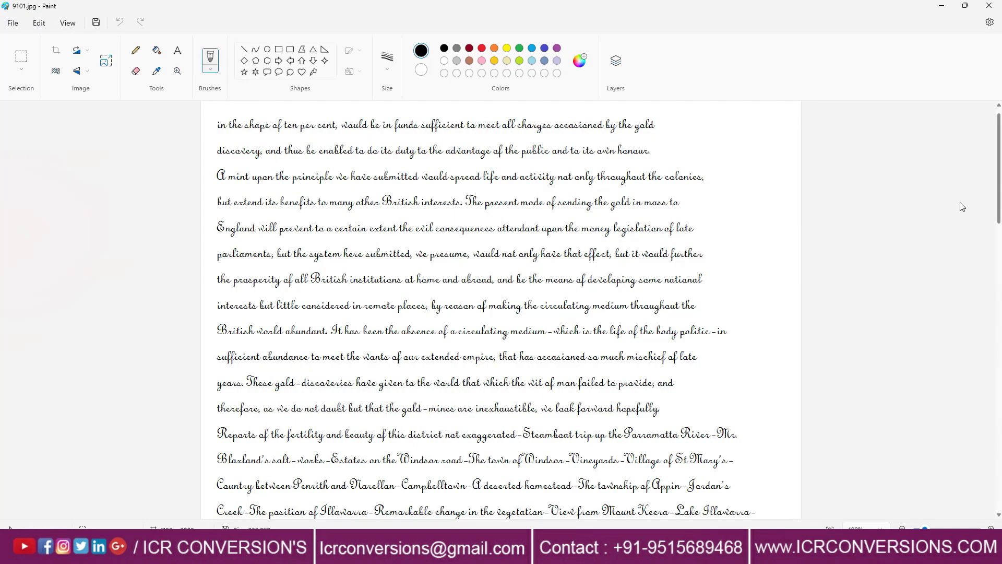
left_click_drag(1000, 166, 1000, 13)
left_click(1000, 13)
left_click(998, 11)
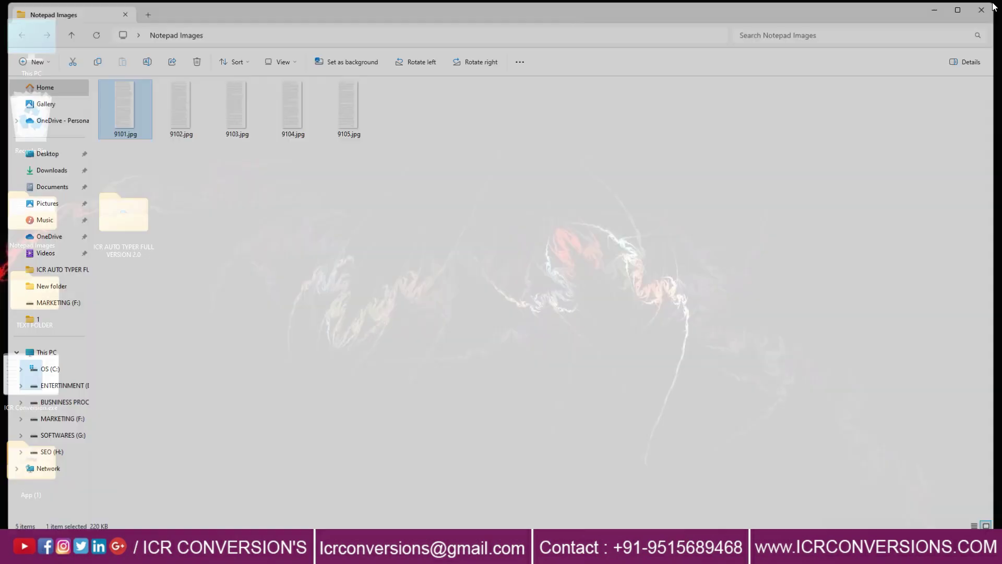
- Check that the TEXT FOLDER on the desktop is still empty
right_click(50, 292)
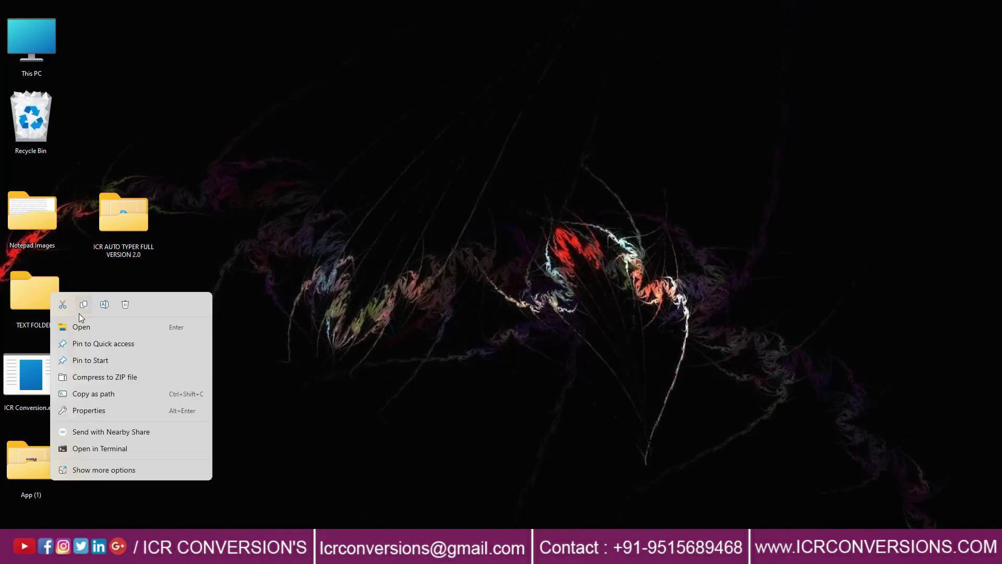
left_click(83, 327)
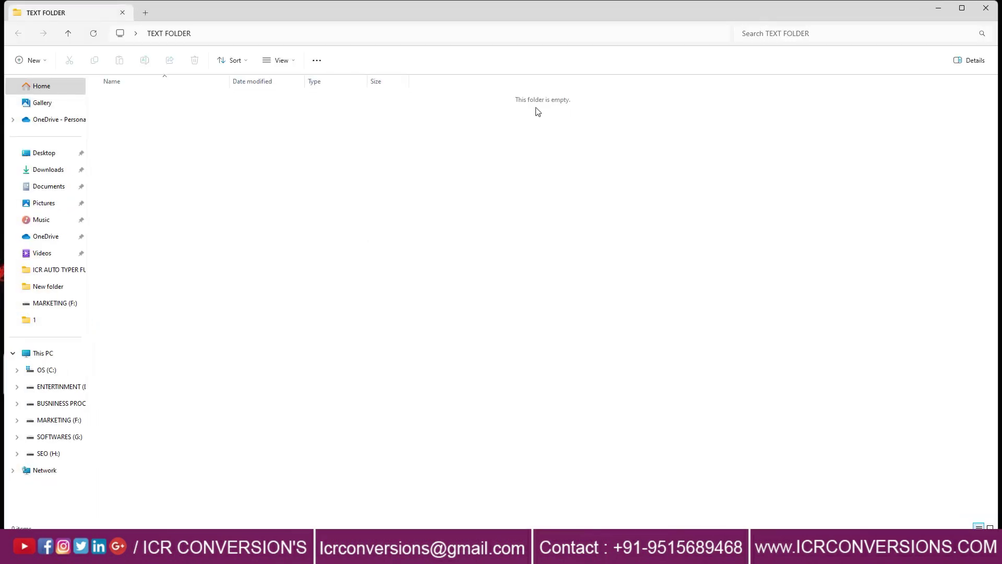
left_click(982, 13)
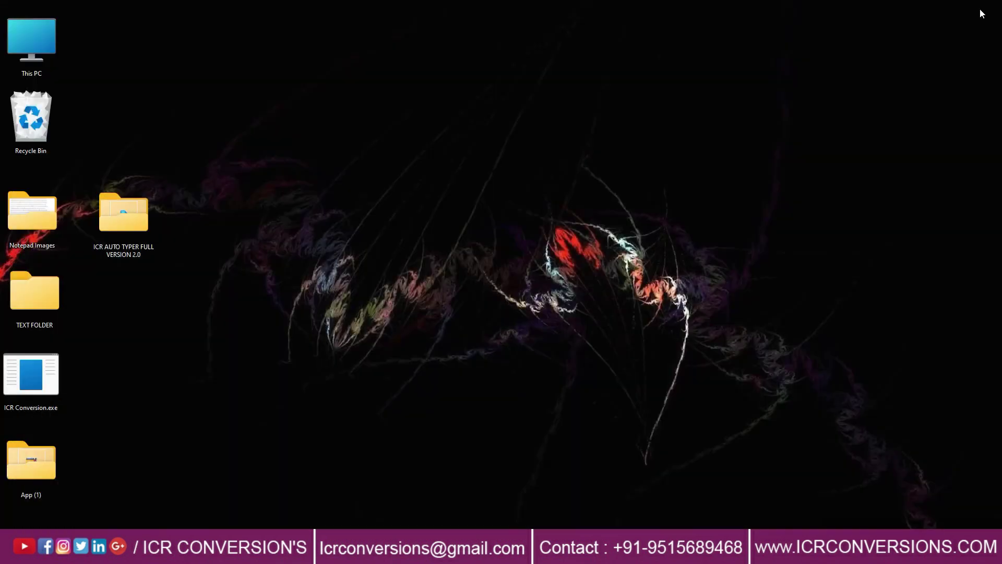
- Launch ICR Conversion Software and set Desktop > Notepad Images as the image folder
right_click(35, 393)
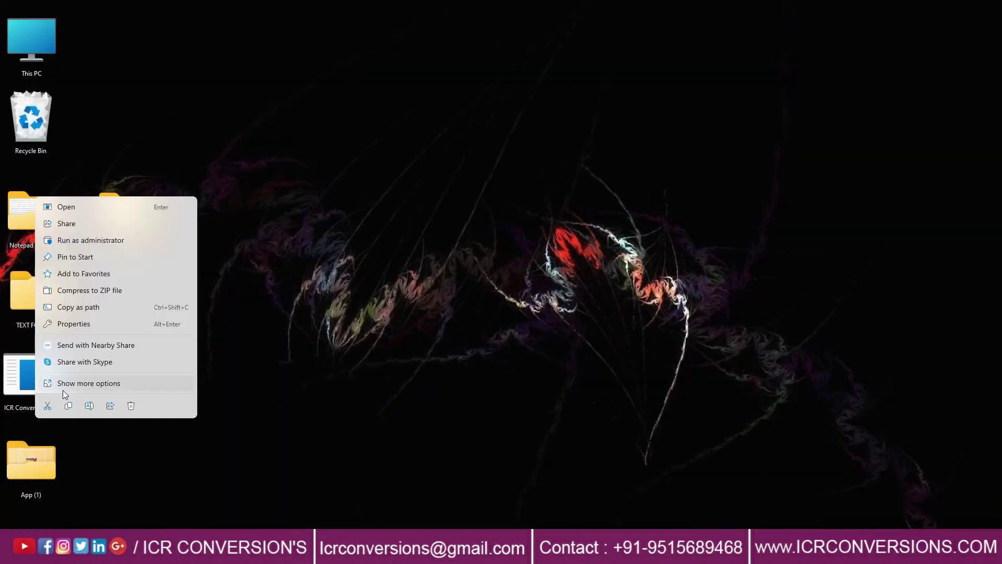
left_click(116, 208)
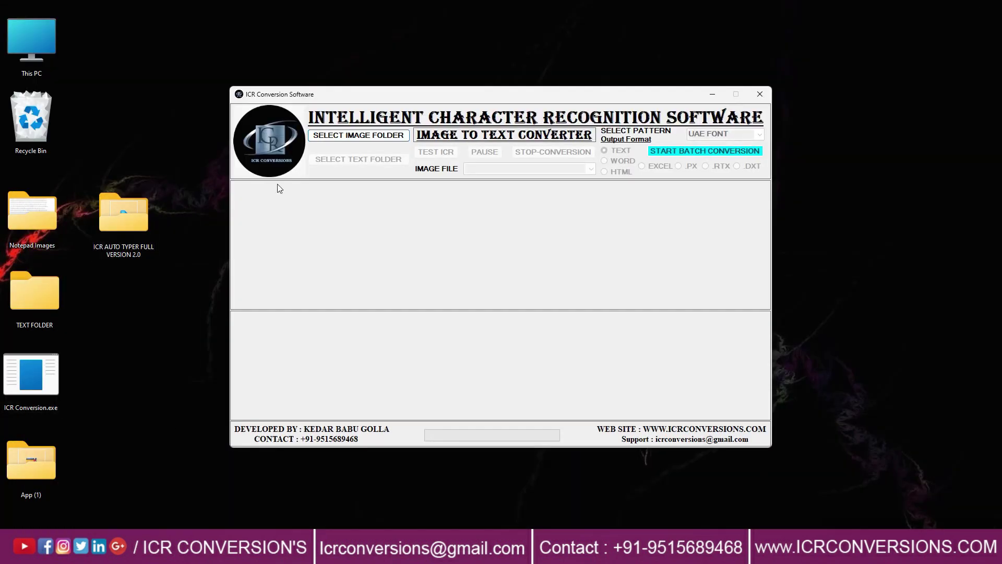
left_click(350, 136)
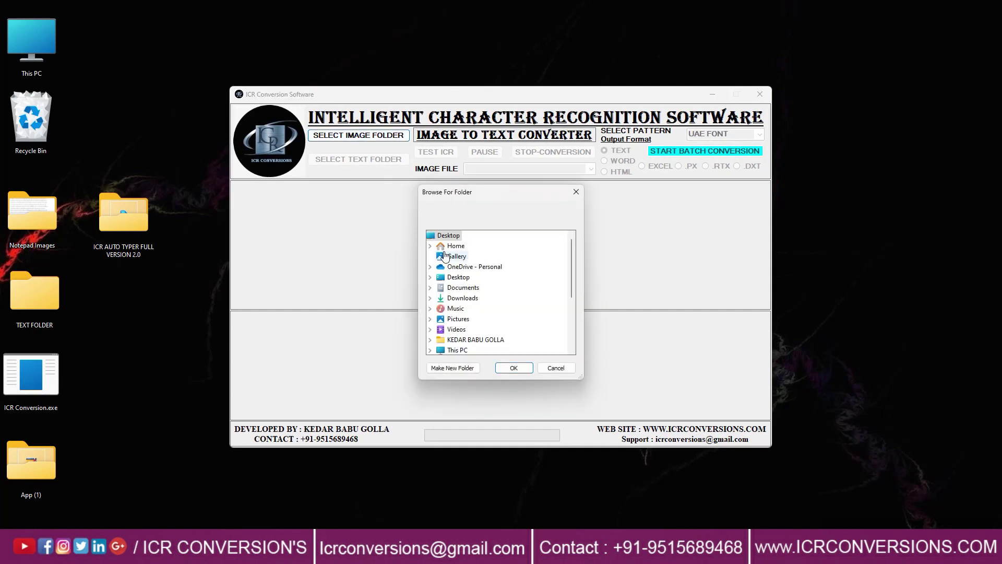
double_click(456, 277)
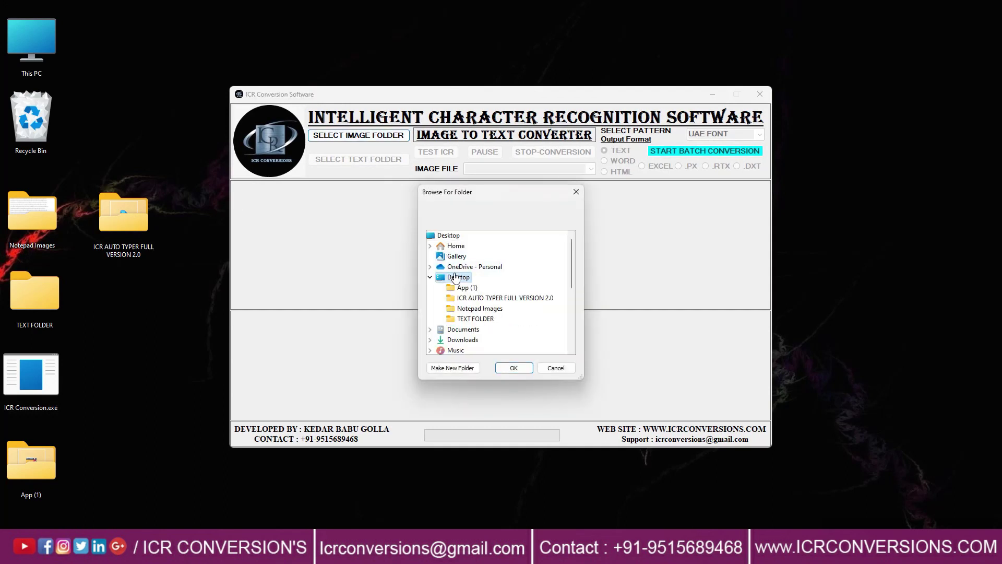
left_click(473, 311)
left_click(513, 368)
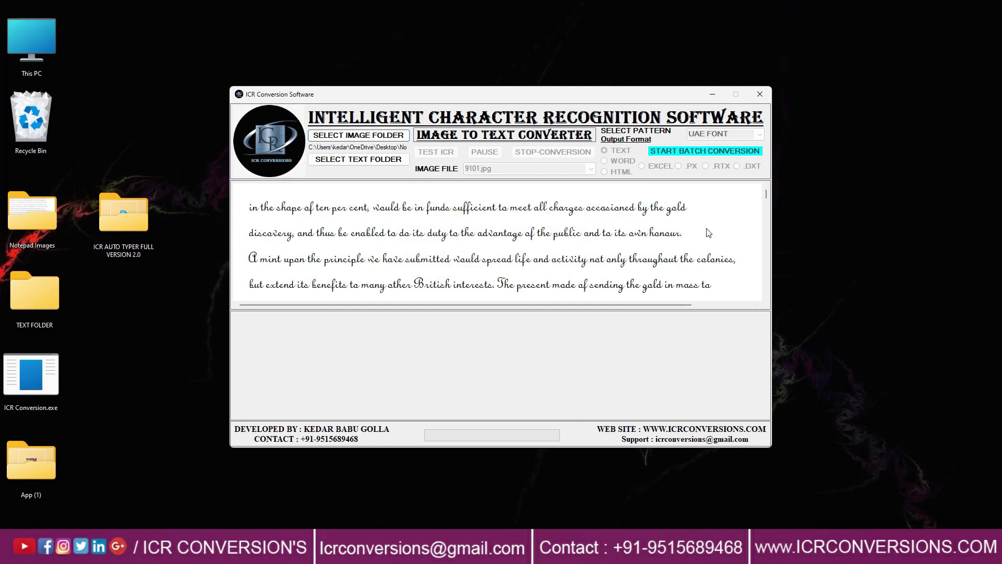
- Set TEXT FOLDER as the destination folder for the typed text
mouse_move(769, 196)
left_mouse_down()
mouse_move(772, 293)
mouse_move(779, 196)
left_mouse_up()
left_click_drag(642, 306, 375, 301)
left_click(345, 159)
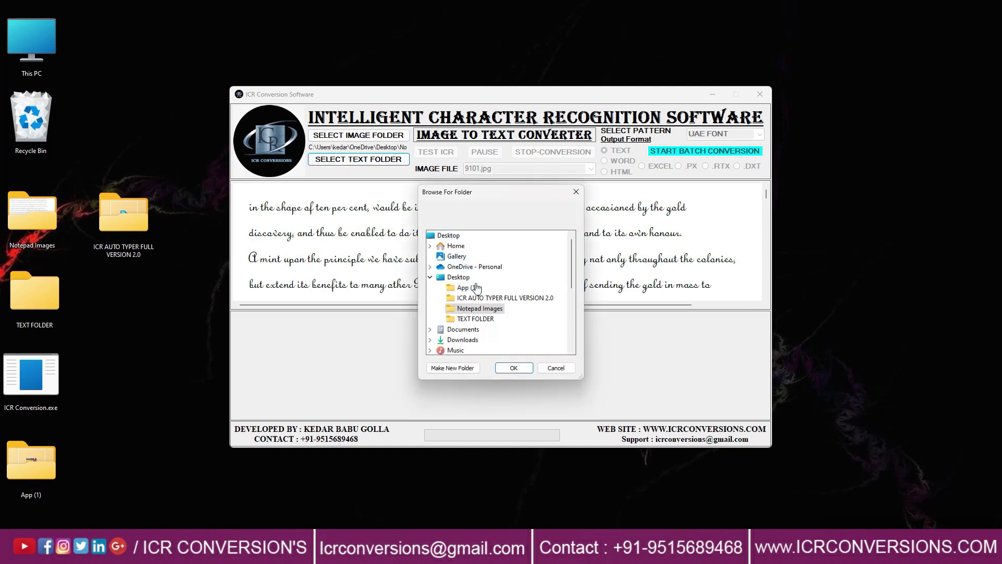
left_click(482, 319)
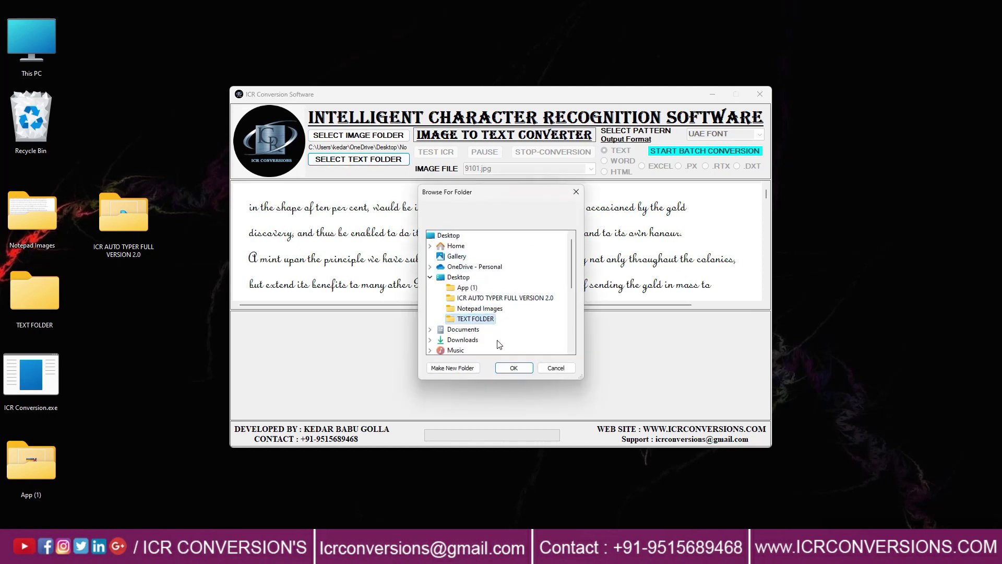
left_click(513, 368)
- Keep 9101.jpg with plain text output and switch the pattern to WRT FORMAT
left_click(590, 169)
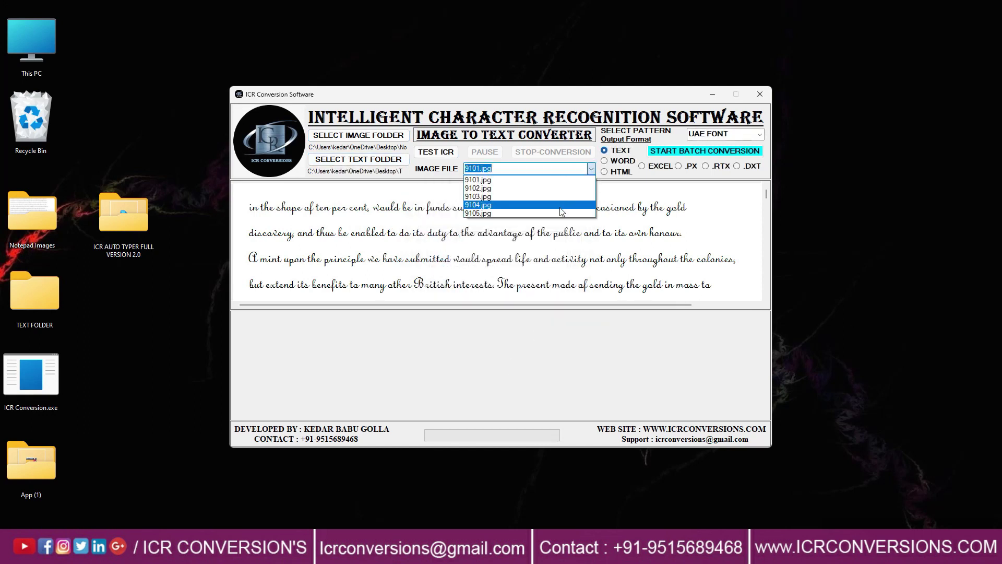
left_click(542, 169)
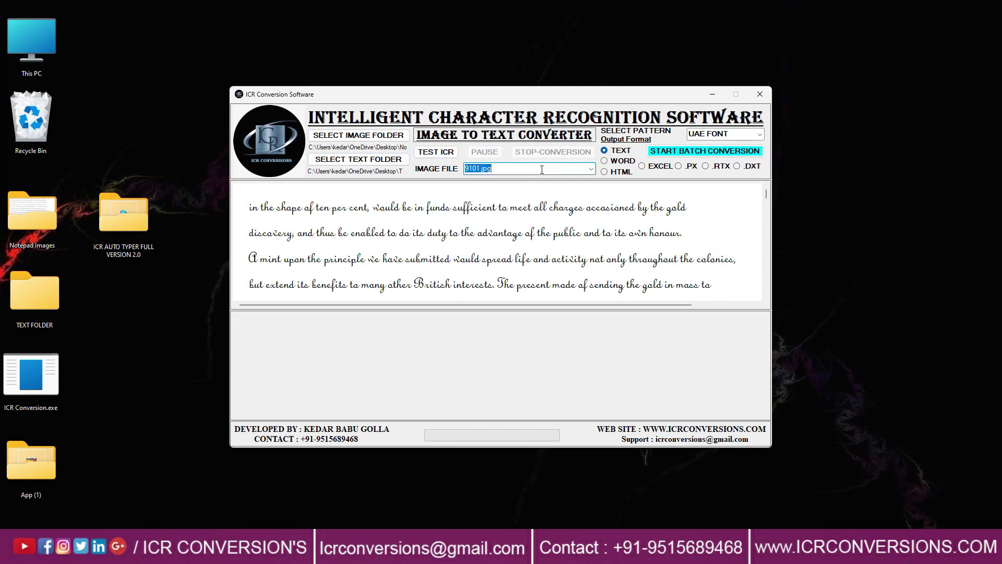
left_click(607, 155)
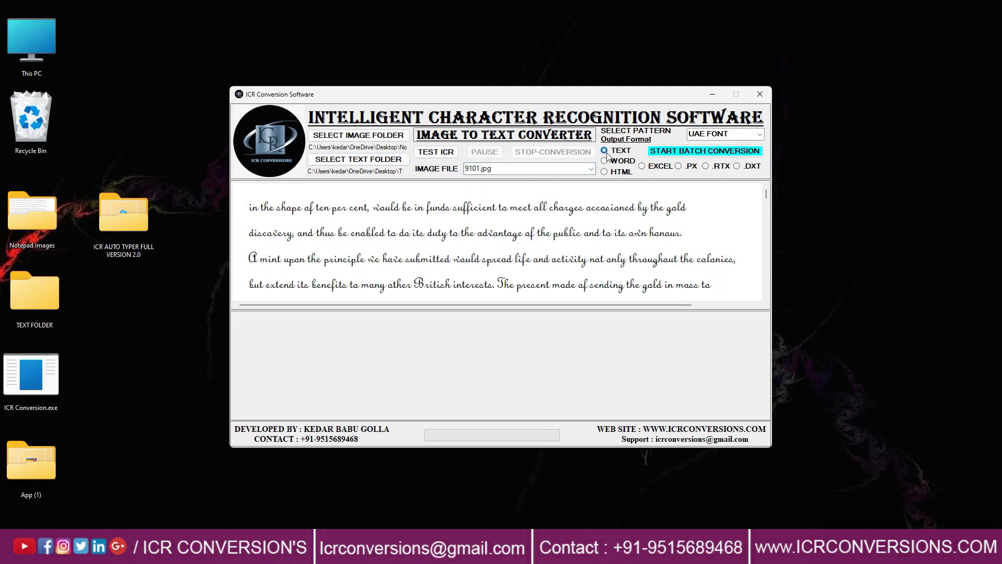
left_click(760, 134)
left_click(740, 155)
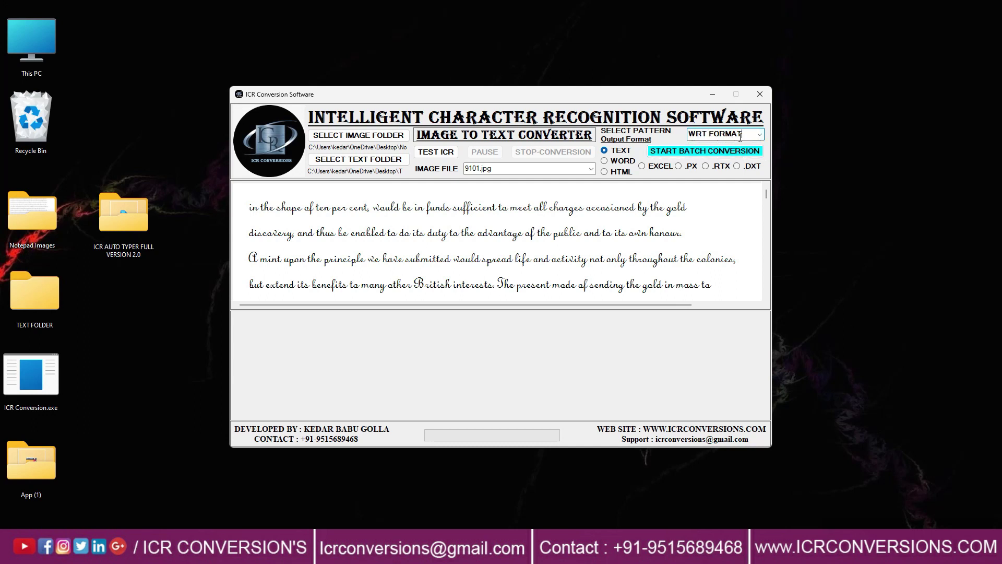
- Start the batch conversion, pause and stop it, then restart it
left_click(740, 151)
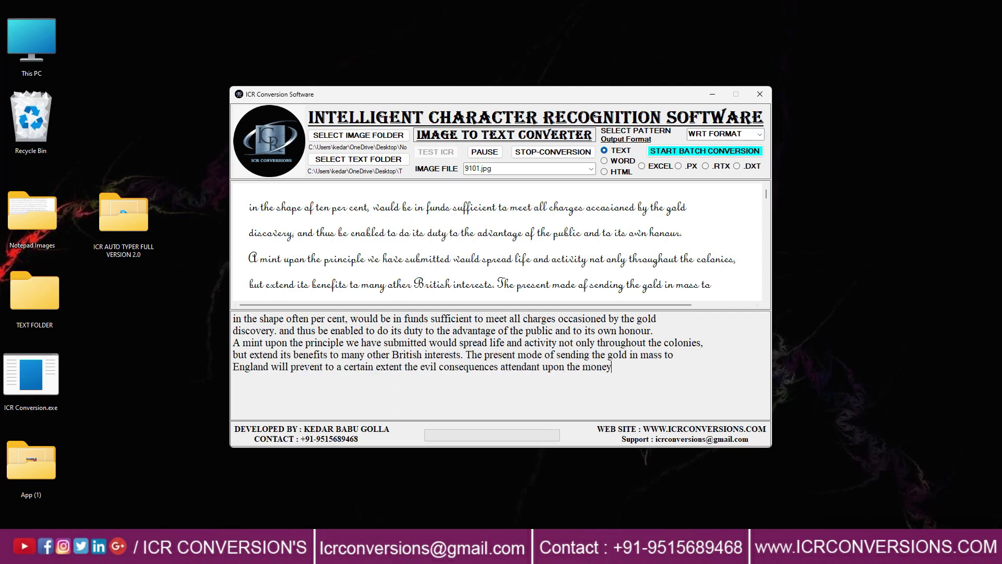
left_click(500, 152)
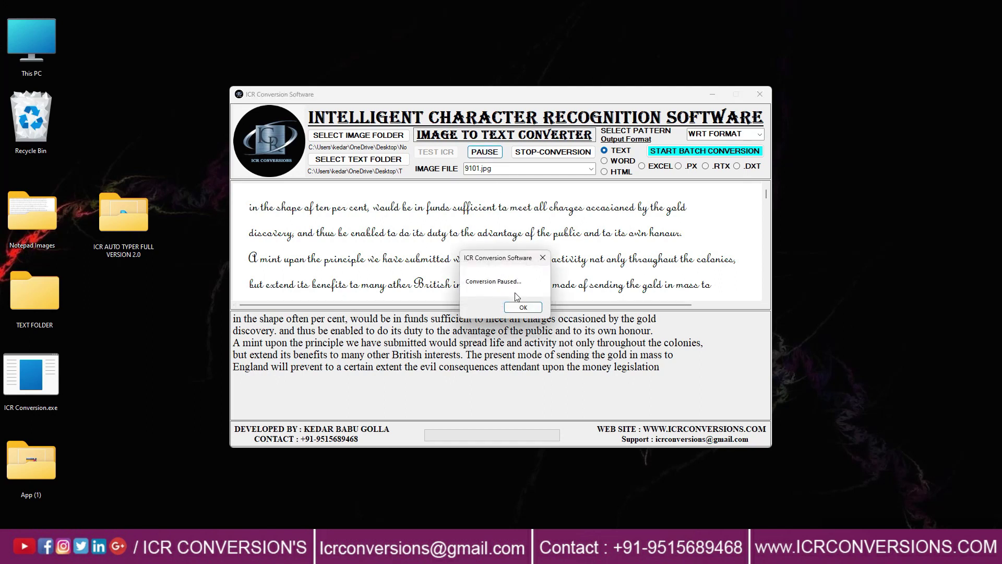
left_click(523, 308)
left_click(553, 152)
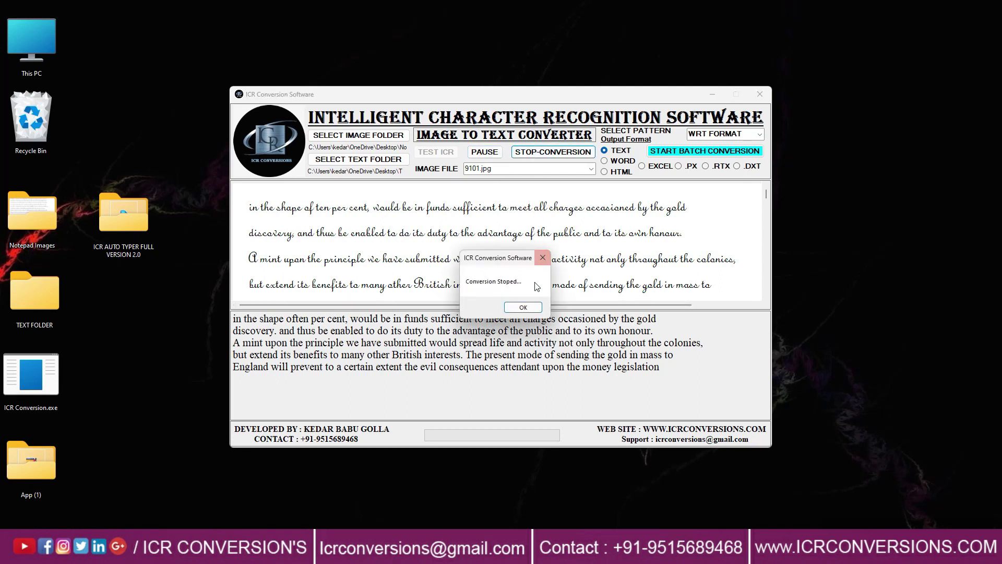
left_click(523, 308)
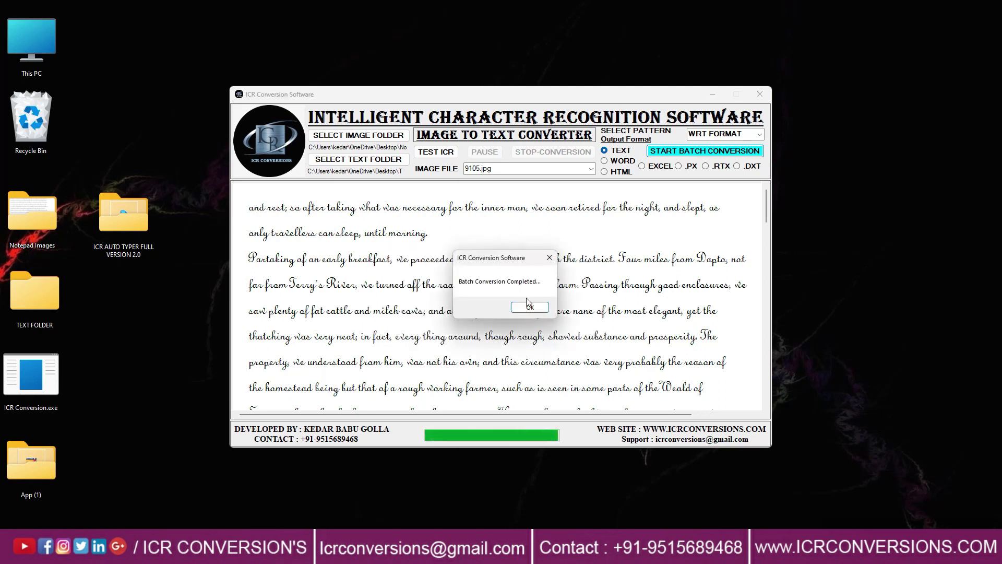
- Acknowledge the Batch Conversion Completed message once 9105.jpg is converted
left_click(517, 307)
- Close ICR Conversion Software and open 9101.txt from TEXT FOLDER in Notepad
left_click(755, 100)
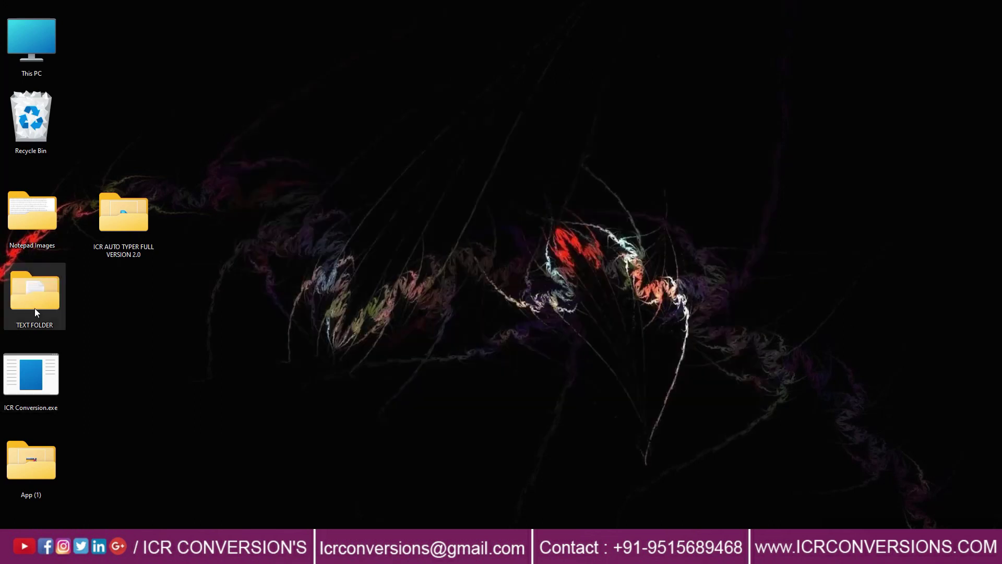
right_click(36, 306)
left_click(67, 340)
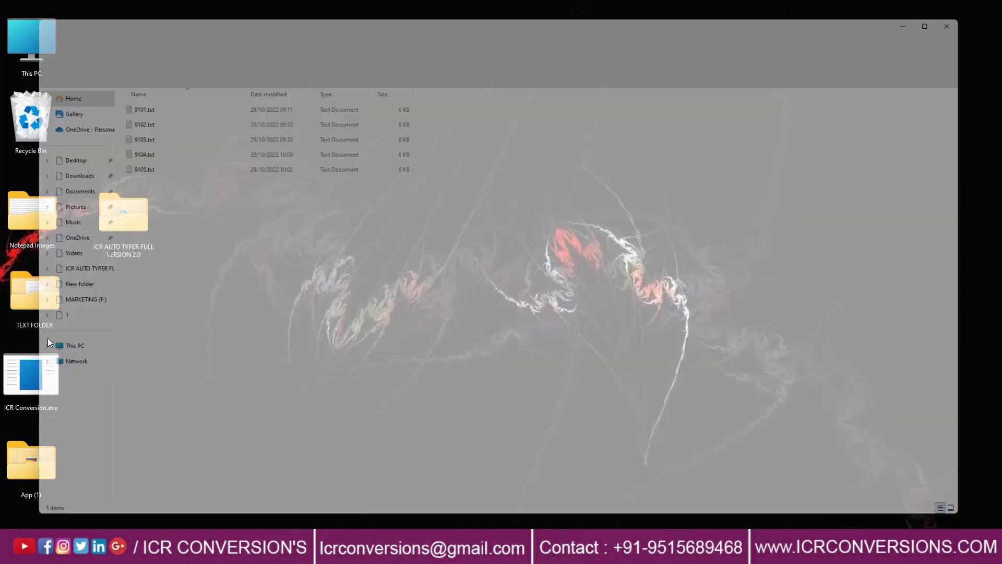
right_click(117, 100)
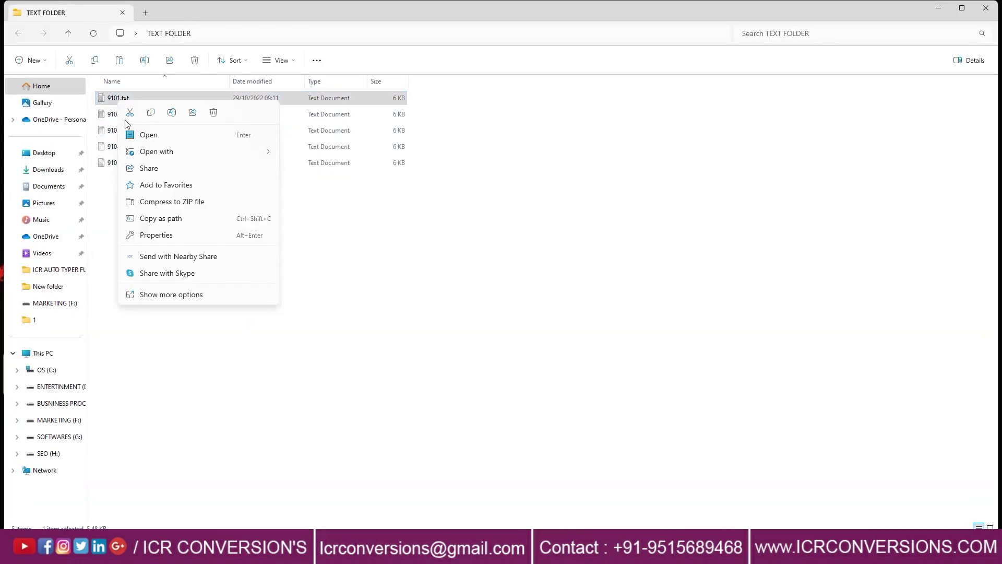
mouse_move(268, 160)
left_click(299, 154)
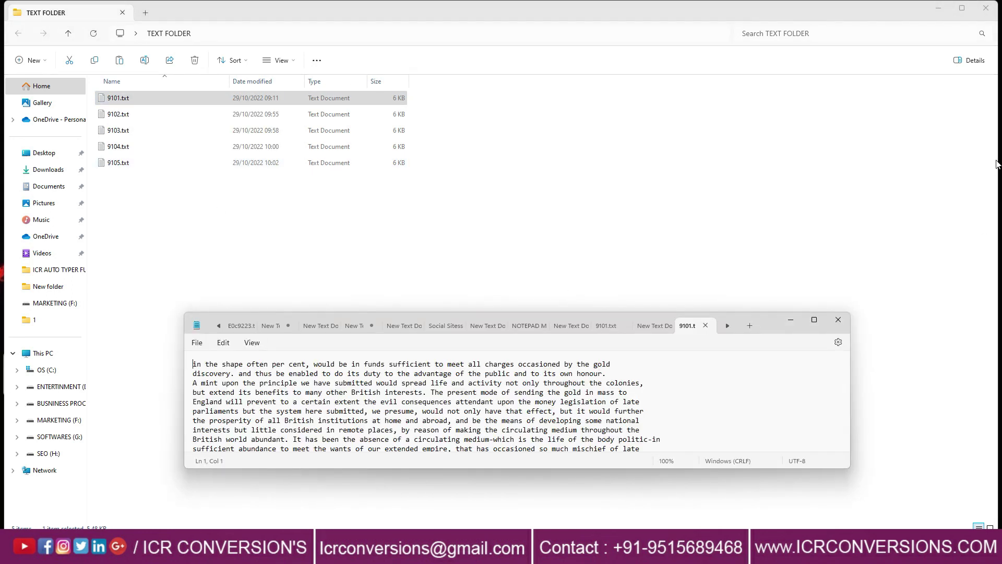
left_click(994, 7)
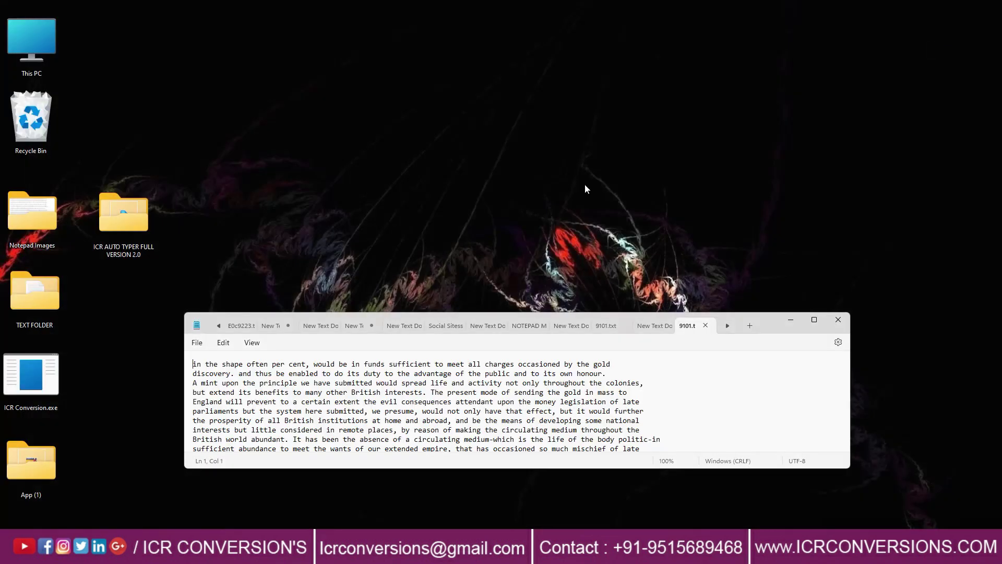
- Open 9101.jpg in a windowed Paint beside a taller Notepad showing the typed text
right_click(19, 224)
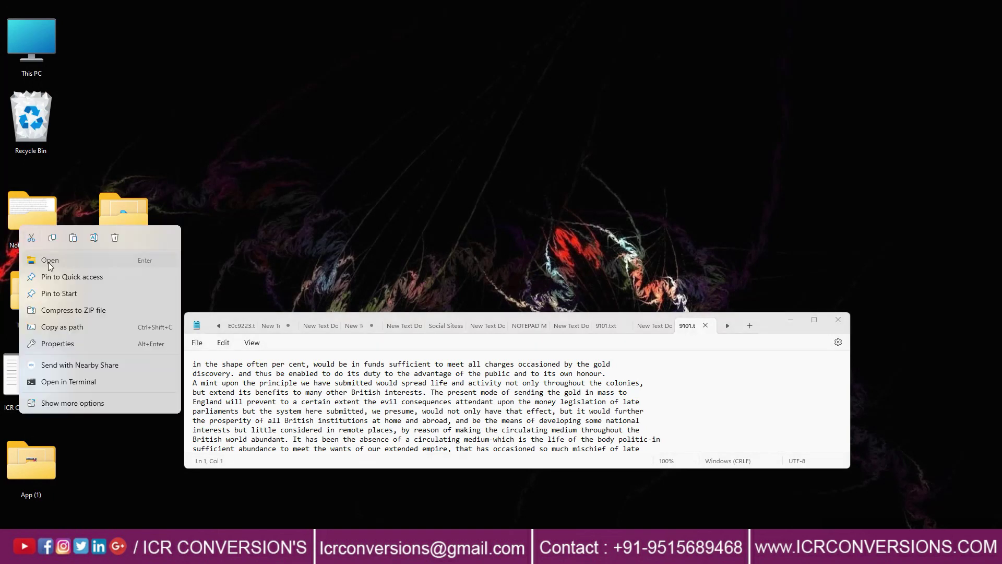
left_click(48, 262)
left_click(124, 132)
right_click(125, 132)
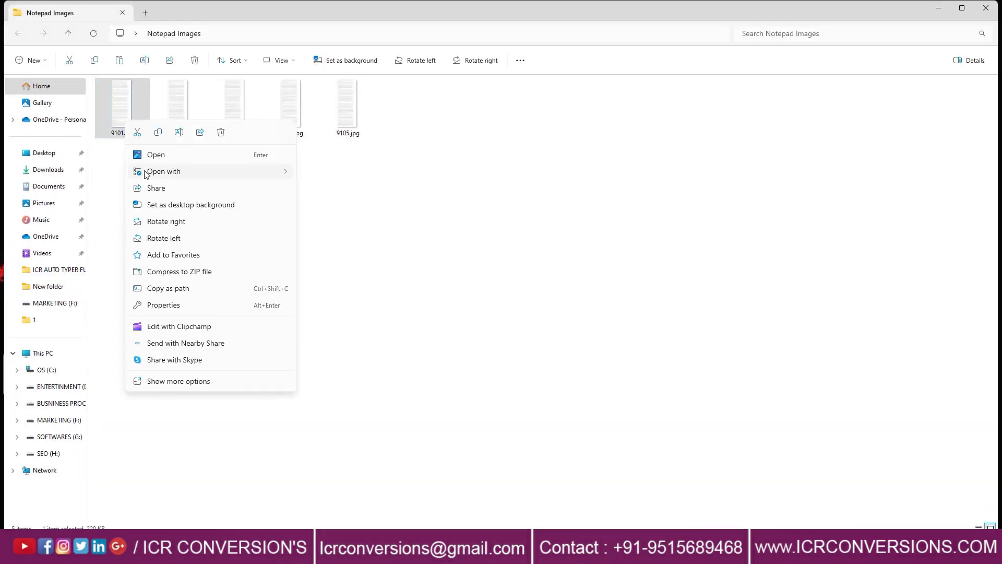
mouse_move(151, 175)
left_click(318, 174)
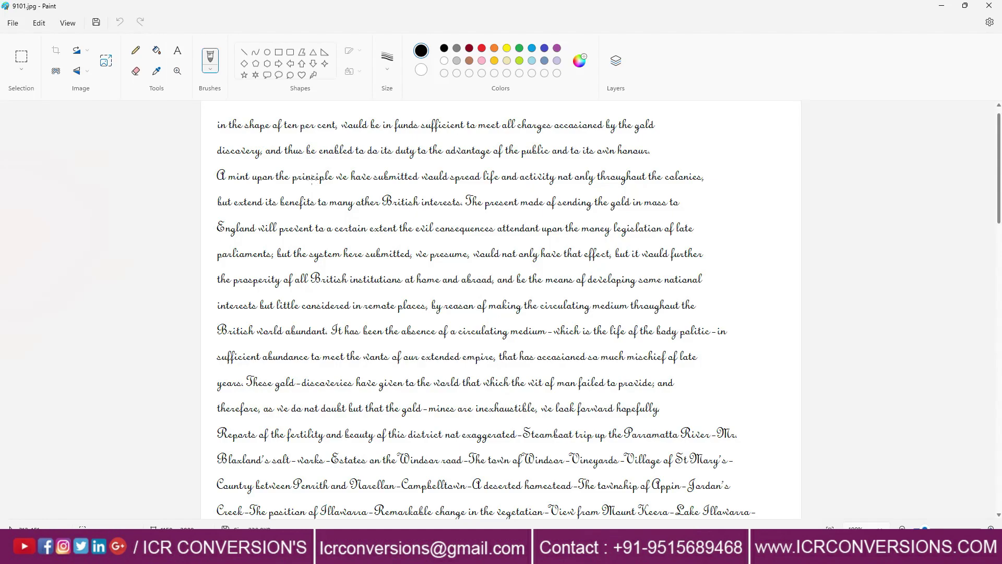
left_click(971, 6)
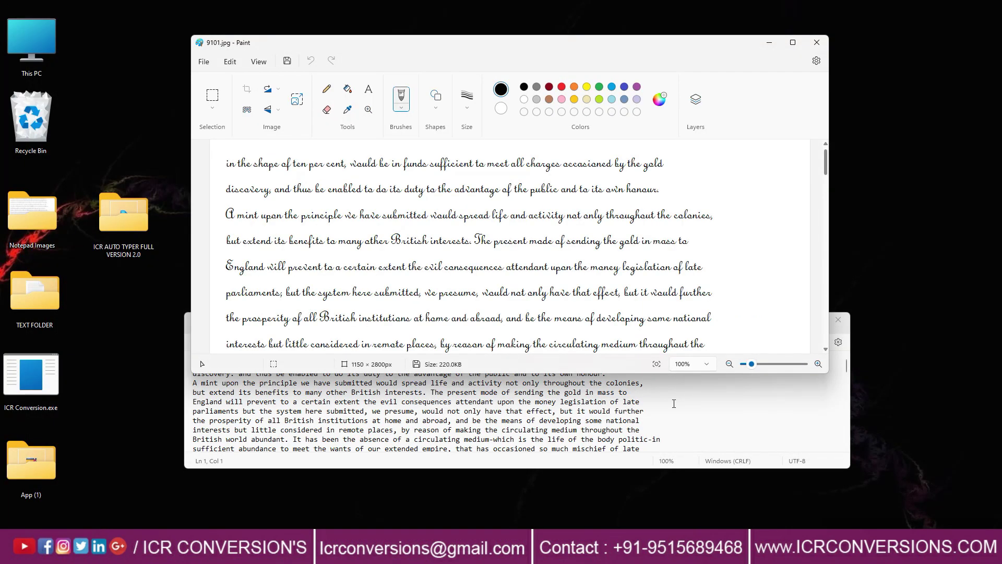
left_click(498, 347)
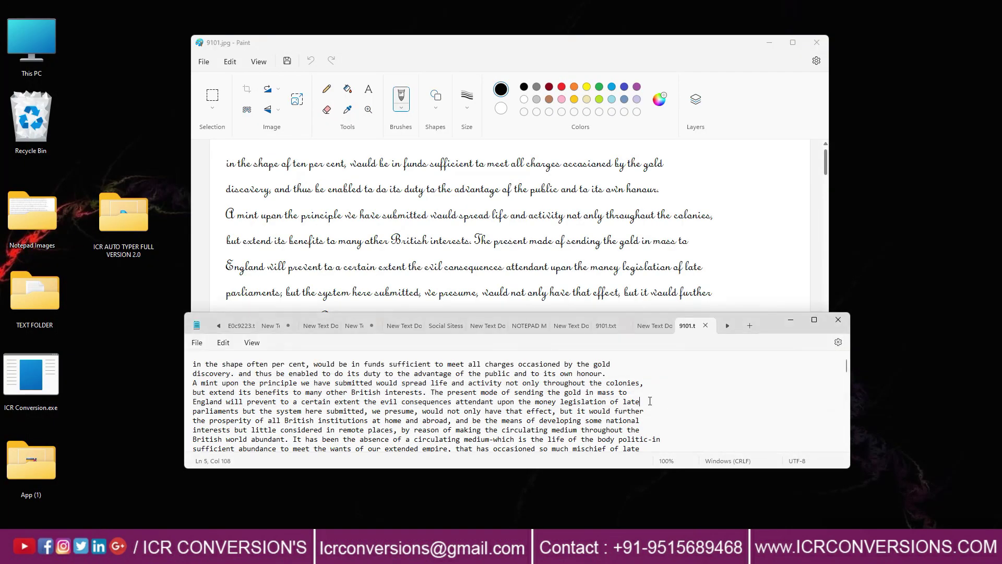
left_click_drag(499, 312, 498, 219)
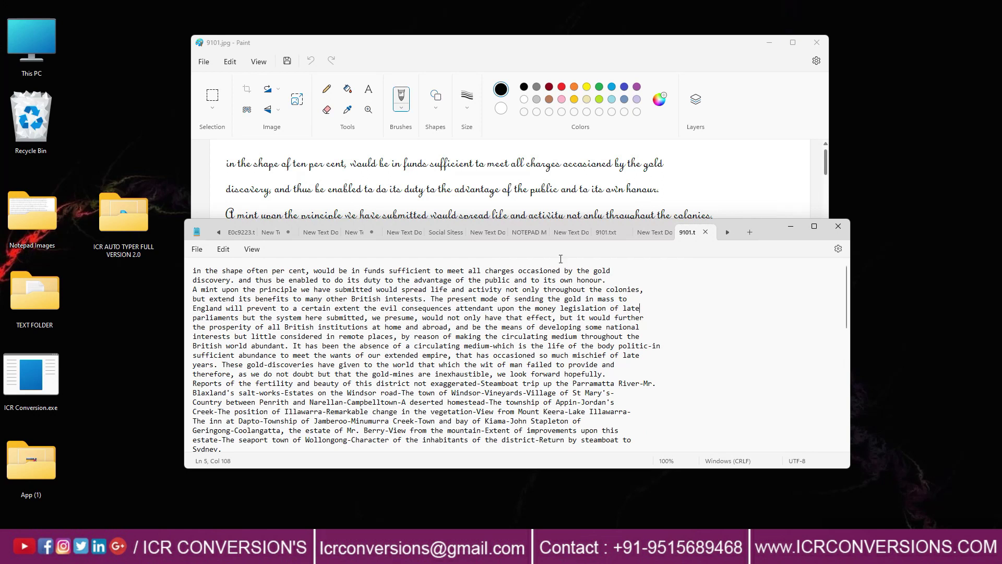
- Close Notepad and Paint, then launch NotepadPlus.exe from the App (1) folder
left_click(839, 226)
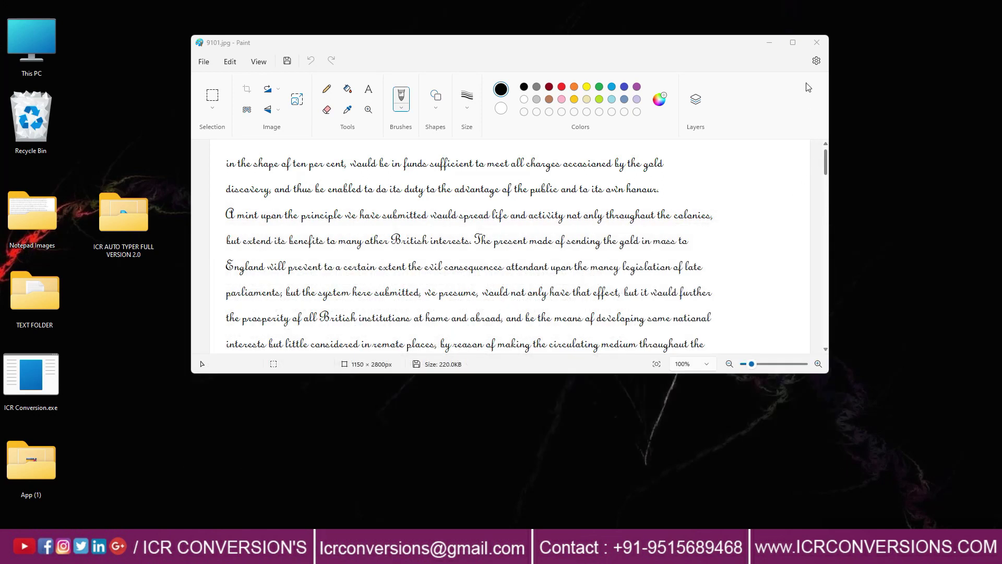
left_click(817, 43)
right_click(34, 465)
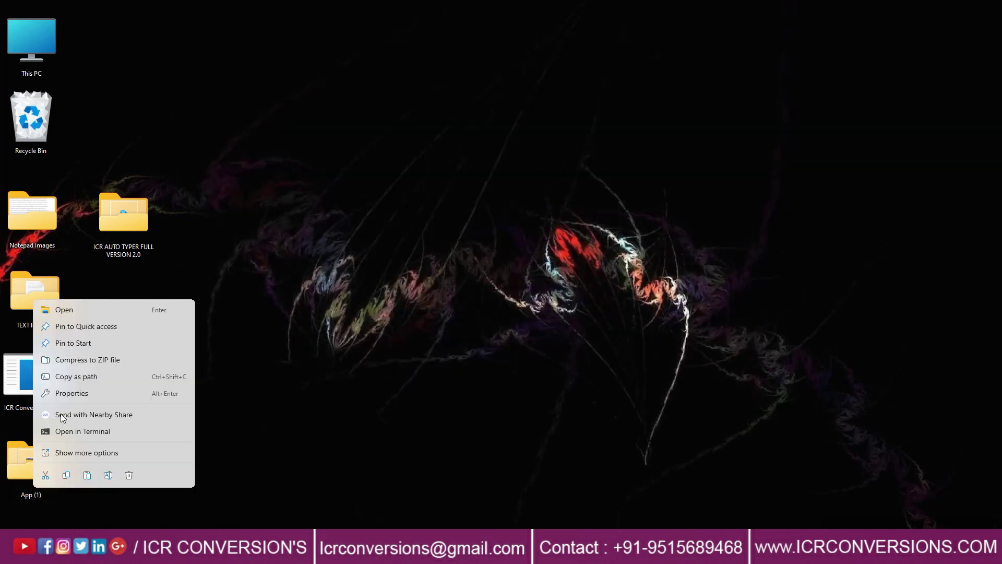
left_click(76, 311)
right_click(147, 117)
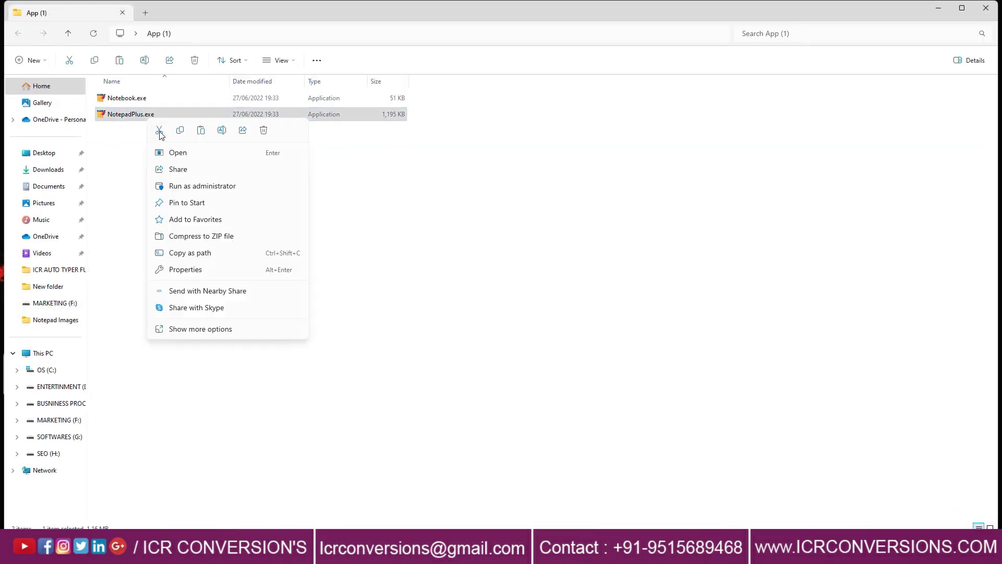
left_click(173, 153)
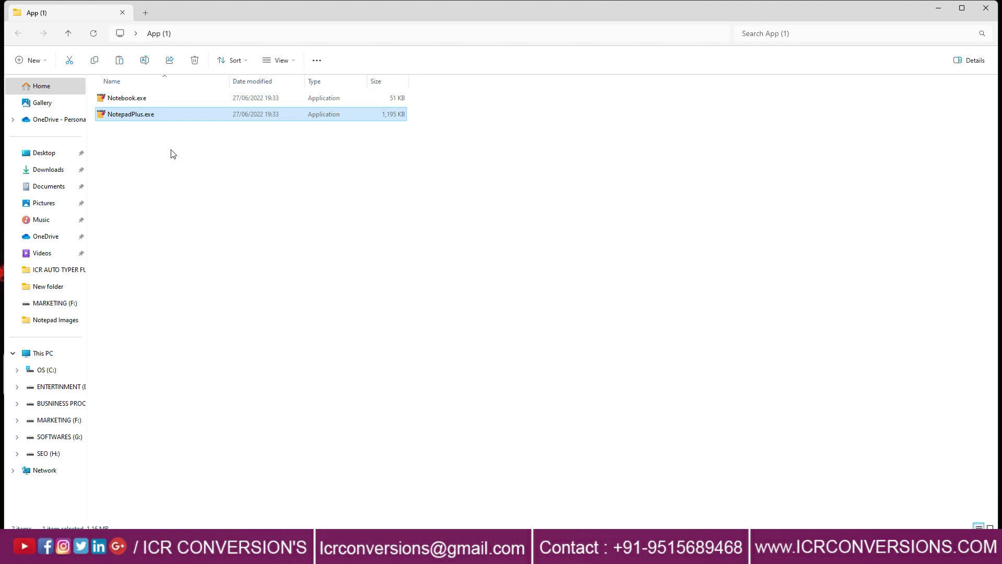
left_click(994, 5)
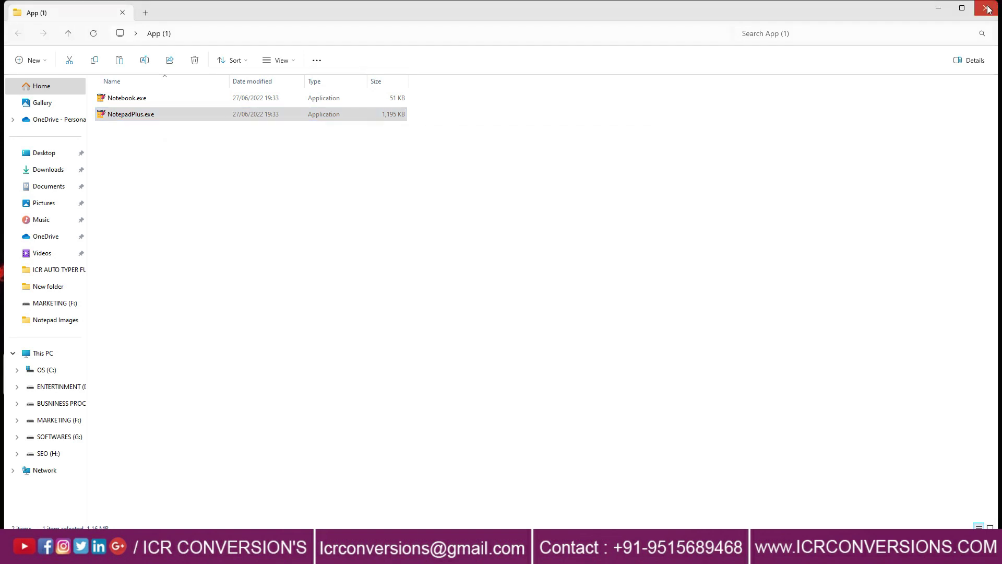
- Launch ICR Auto Typer 2.0 from its folder and place its panel beside the editor
right_click(120, 233)
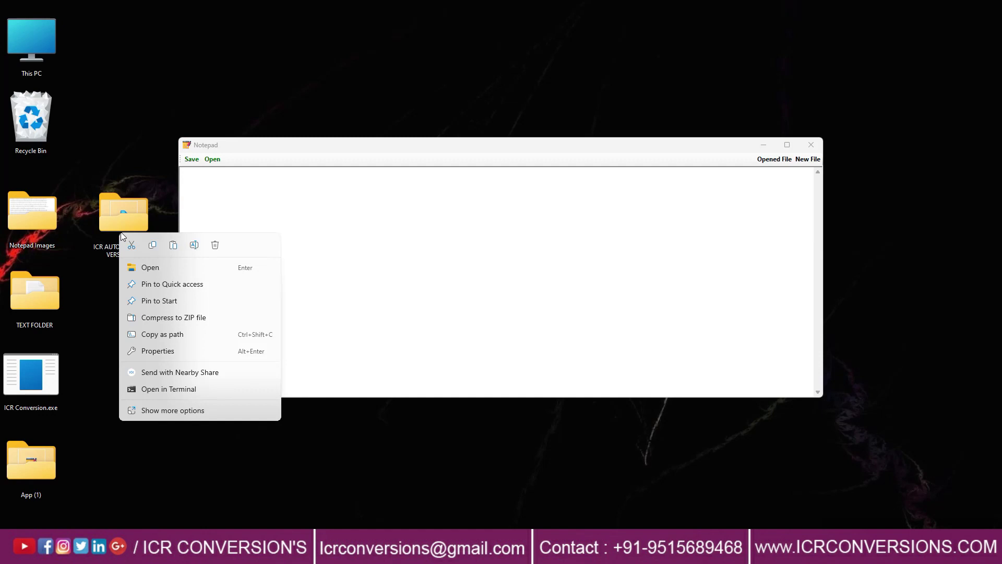
left_click(147, 260)
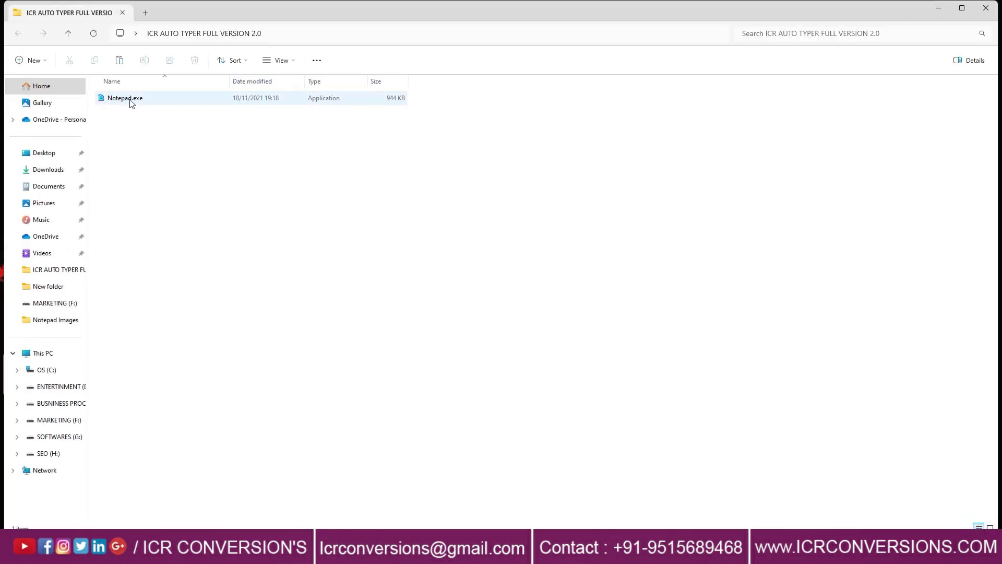
right_click(129, 99)
left_click(160, 133)
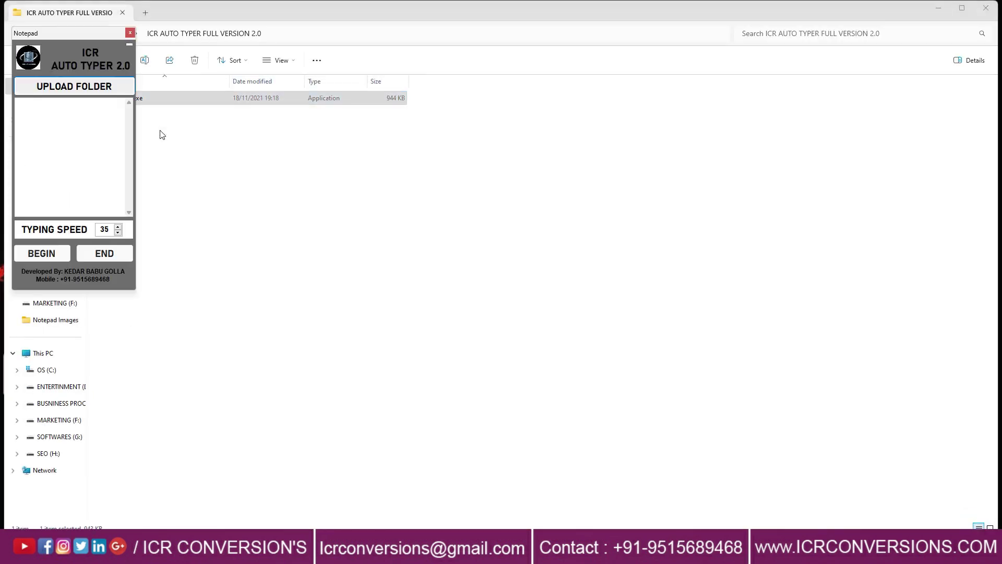
left_click_drag(84, 38, 765, 118)
left_click(985, 8)
- Maximize the editor, upload Desktop > TEXT FOLDER, select 9101 and begin auto-typing
left_click(787, 144)
left_click(765, 172)
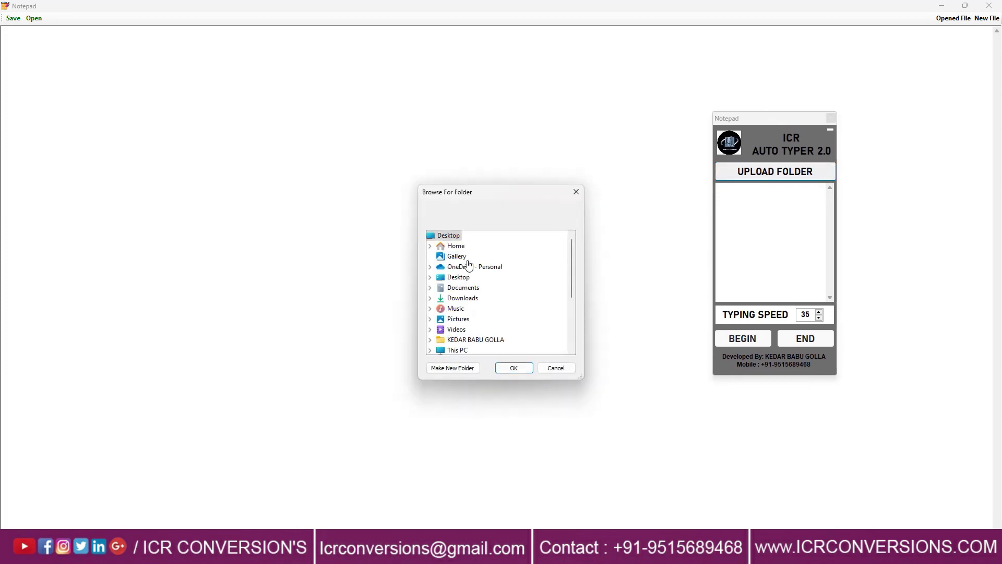
left_click(467, 279)
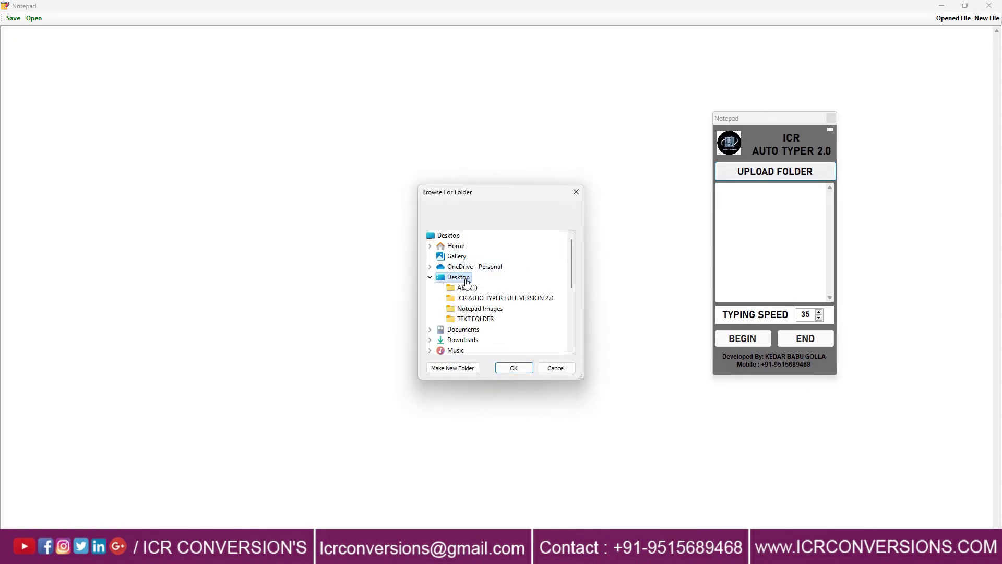
left_click(475, 319)
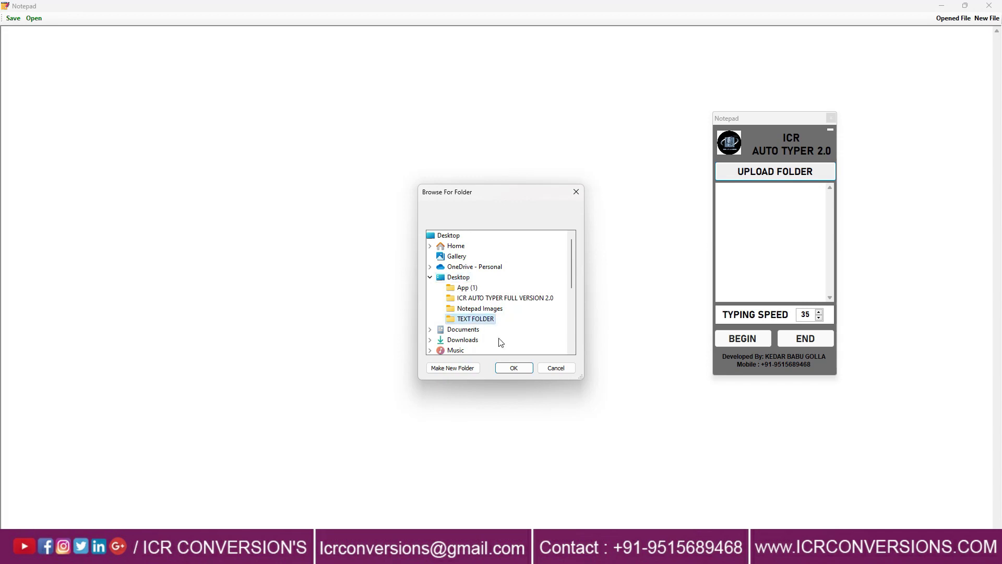
left_click(509, 364)
left_click(727, 189)
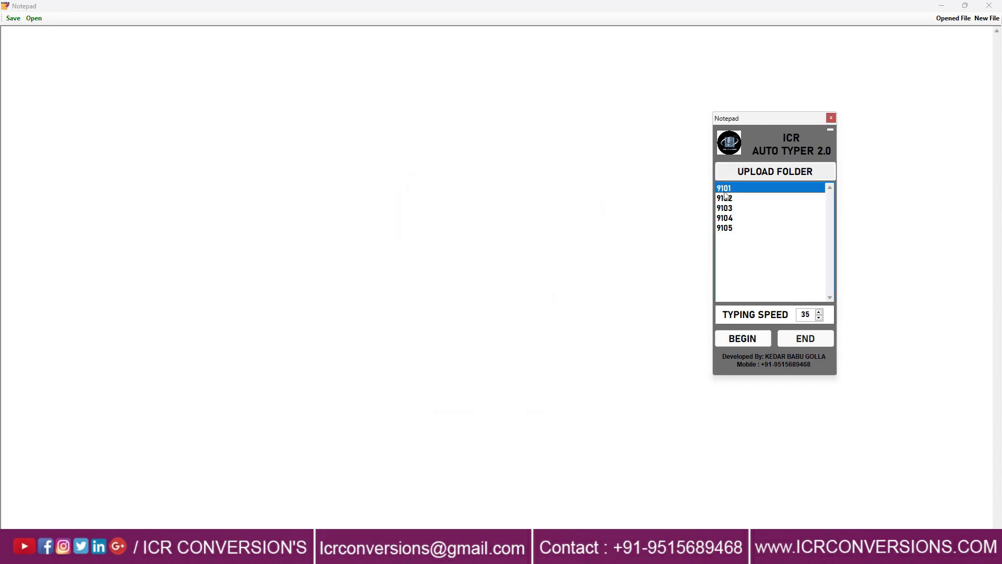
left_click(740, 340)
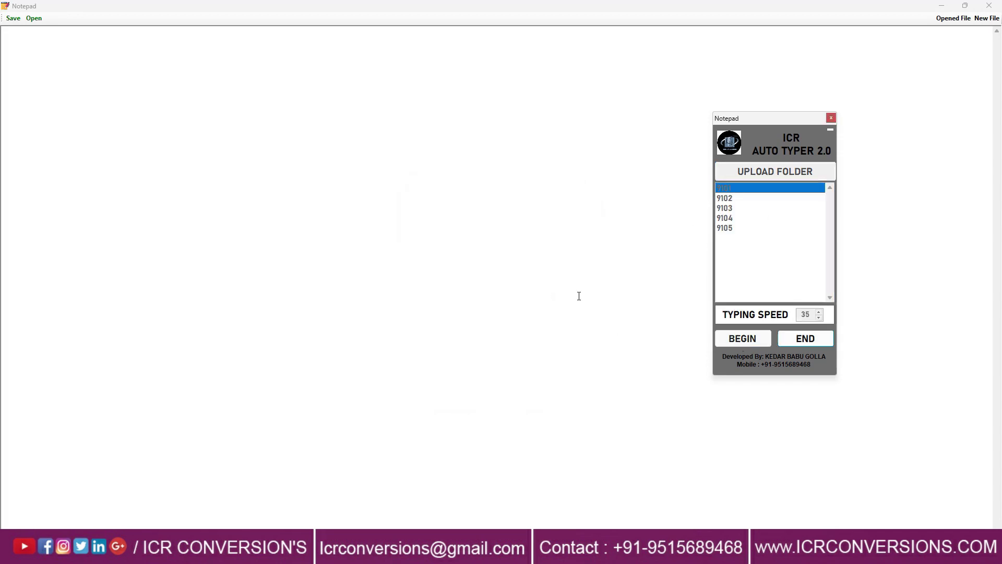
- Focus the Notepad editor so the 9101 text is typed into it
left_click(48, 60)
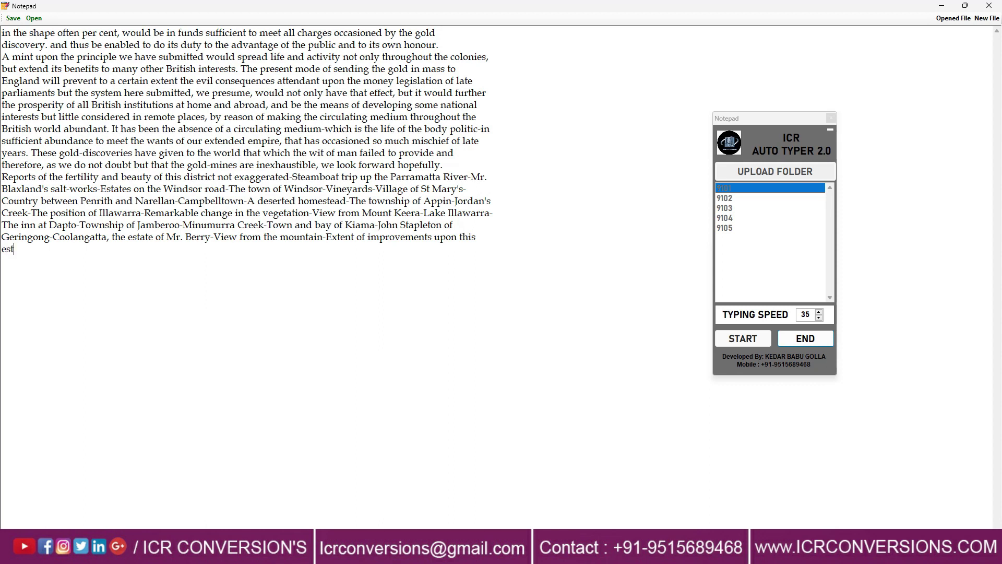
- Auto-type the end of the Wollongong passage and the introduction to the district tour
type("of Wollongong-Character of the inhabitants of the district-Retur")
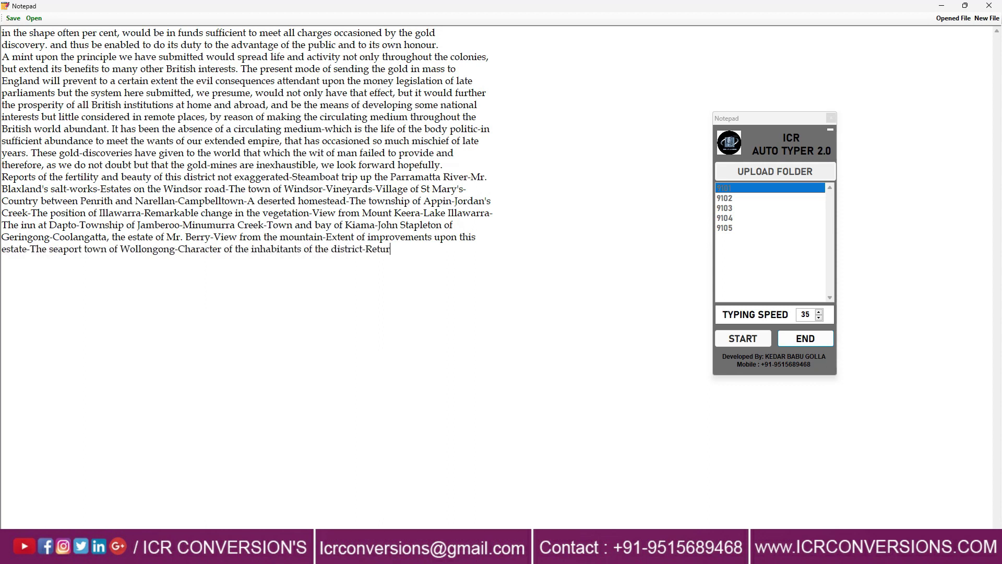
type("n by steamboat to Sydney.")
key("Return")
type("Having thus completed our tour through the gold-regions of this wonderful land, we shall now give some account of our travels in other portion")
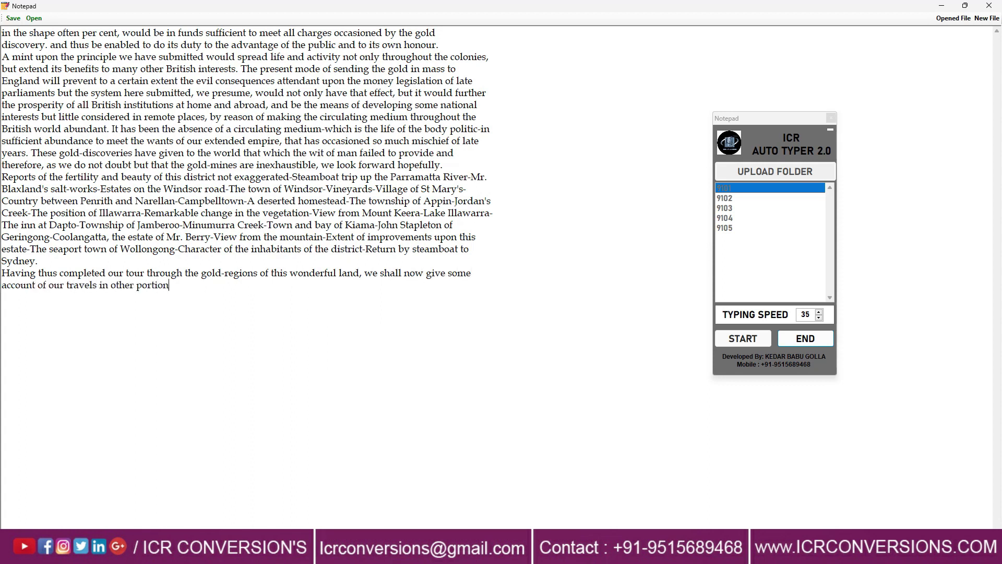
type("s of the colony. where the resources of the country. though not equal")
key("Return")
type("in point of co")
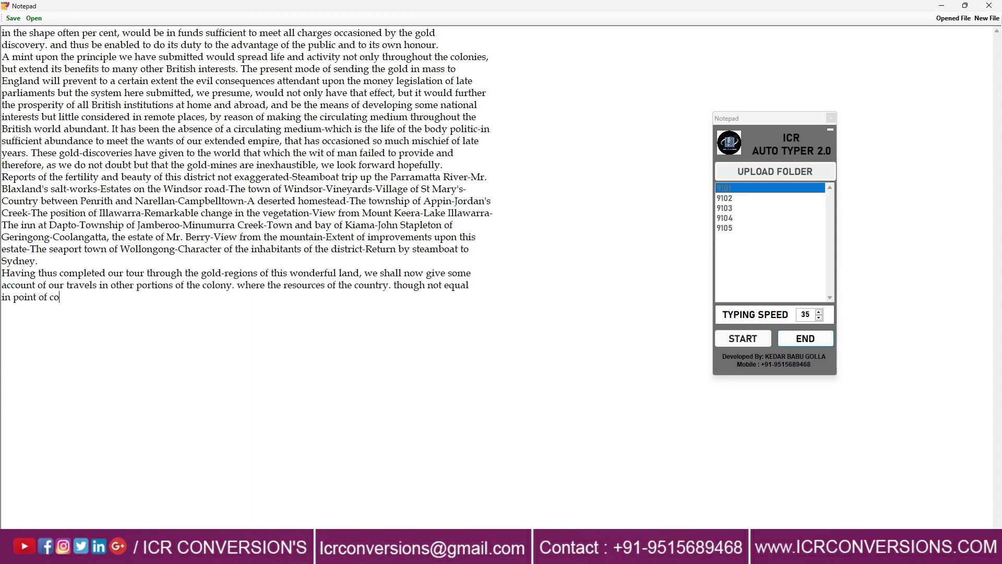
type("mmercial wealth to the gold-districts, still possess what is of vast importance to the")
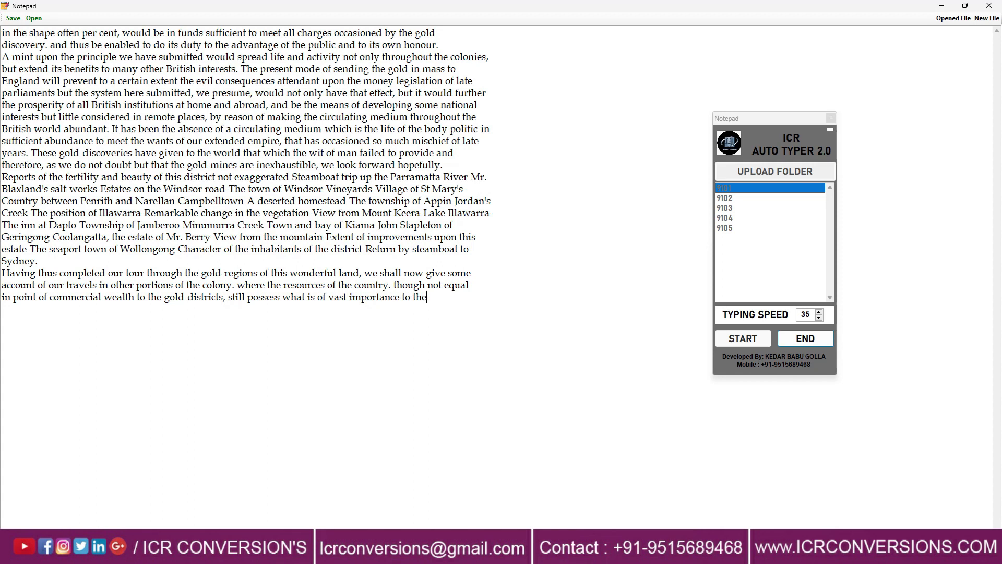
type(" rapidly- increasing community on these shores-a prolific soil, capable of raising")
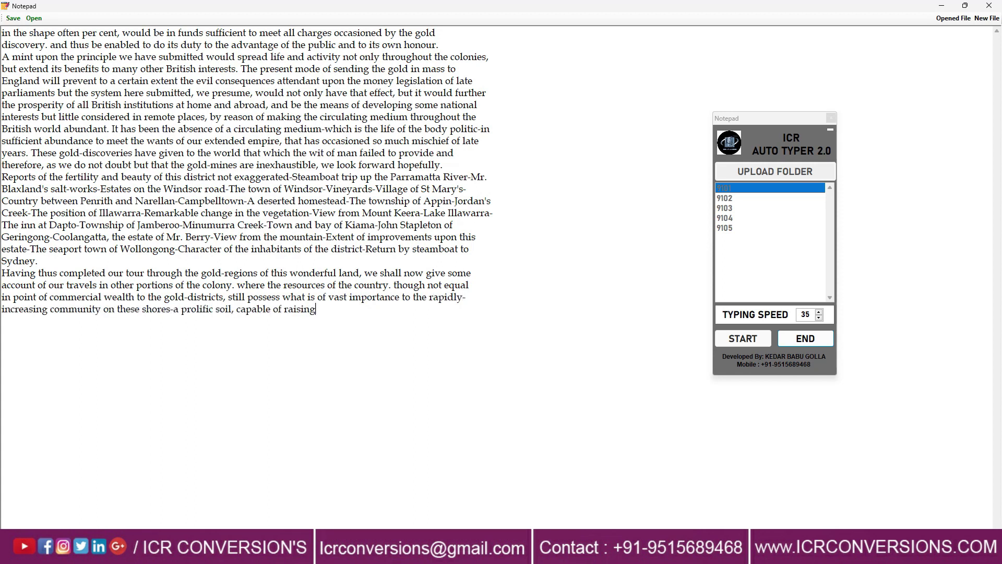
type(" food for the millions who, ")
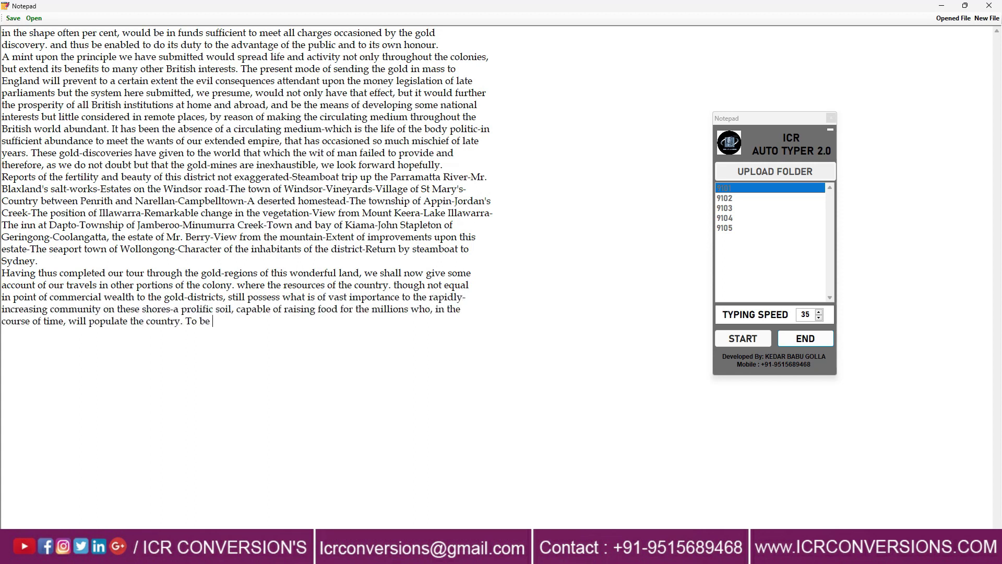
type("in the course of time, will populate the country. To be in New South Wales and not to visit the district of Illawarra would render incomplete")
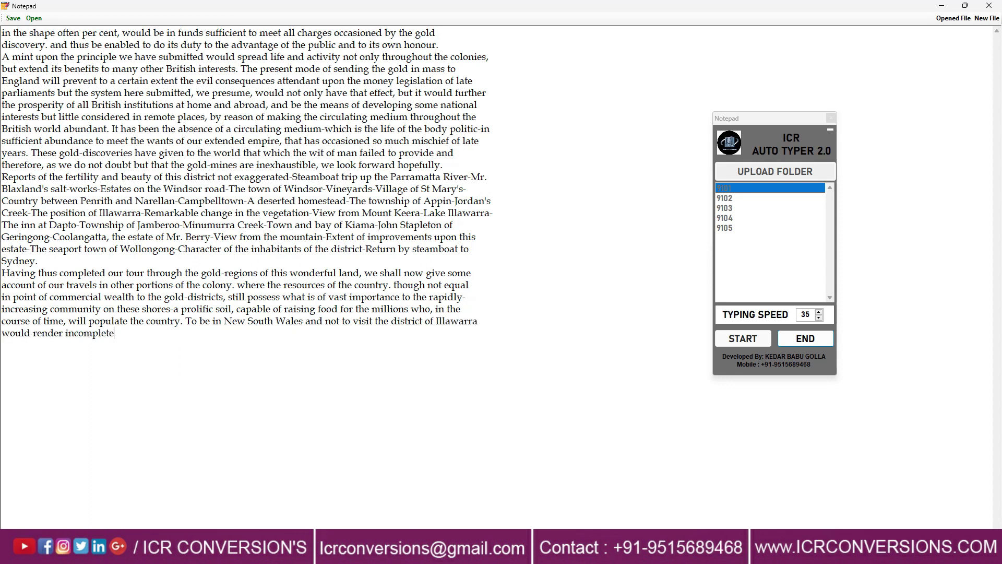
type(" our sketches of the agricultural lands of the colony. under any circumstances,")
key("Return")
type("ther")
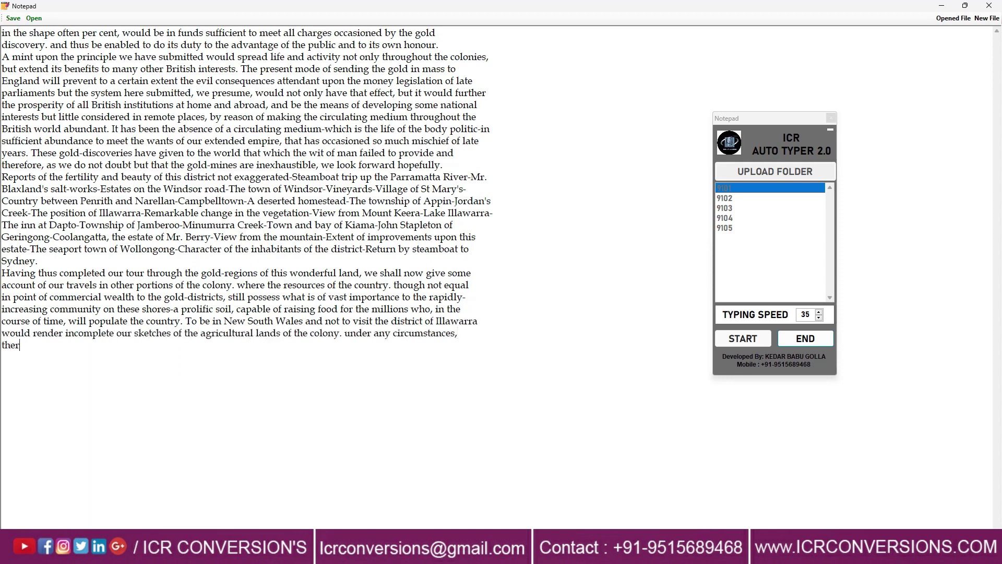
type("efore, we had determined to see that district. And having seen it, we consider-what is not common-that")
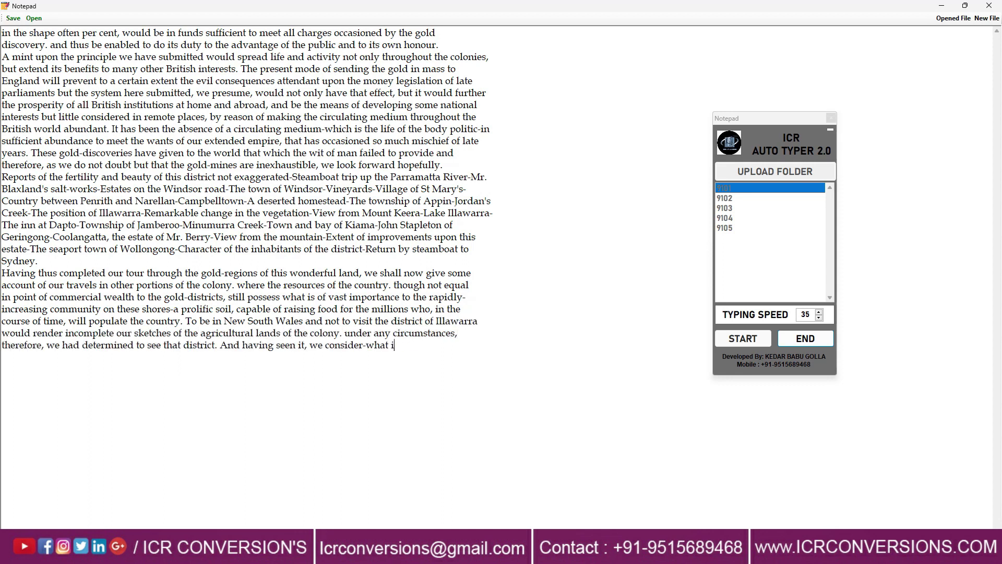
key("Return")
type("ther circ")
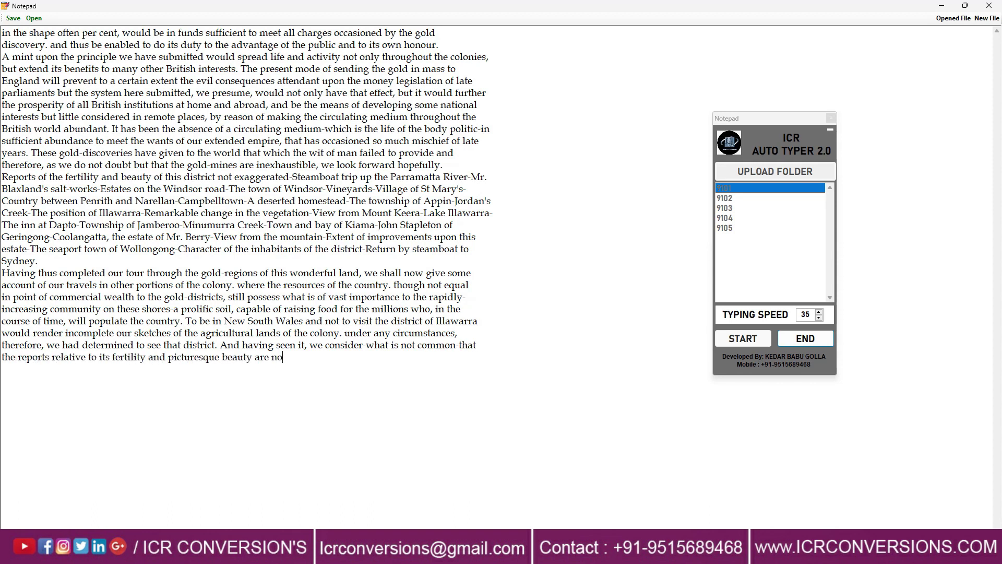
type("uitous for ordinary tr")
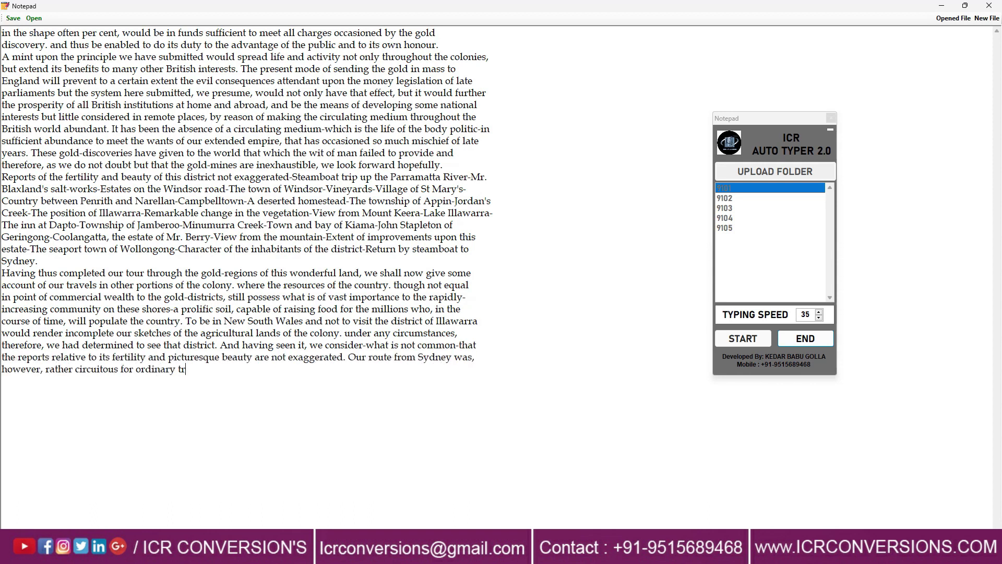
type("avelling, nevertheless it took us through some interesting country.")
key("Return")
type("and although it r")
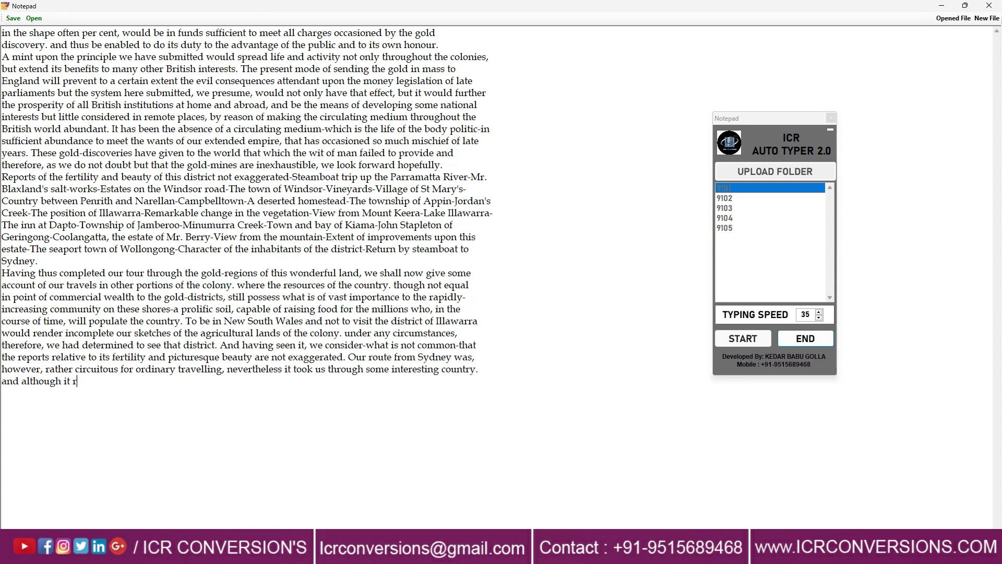
type("ather wearied us in the accomplishment, we hope not to weary our readers, as we shall")
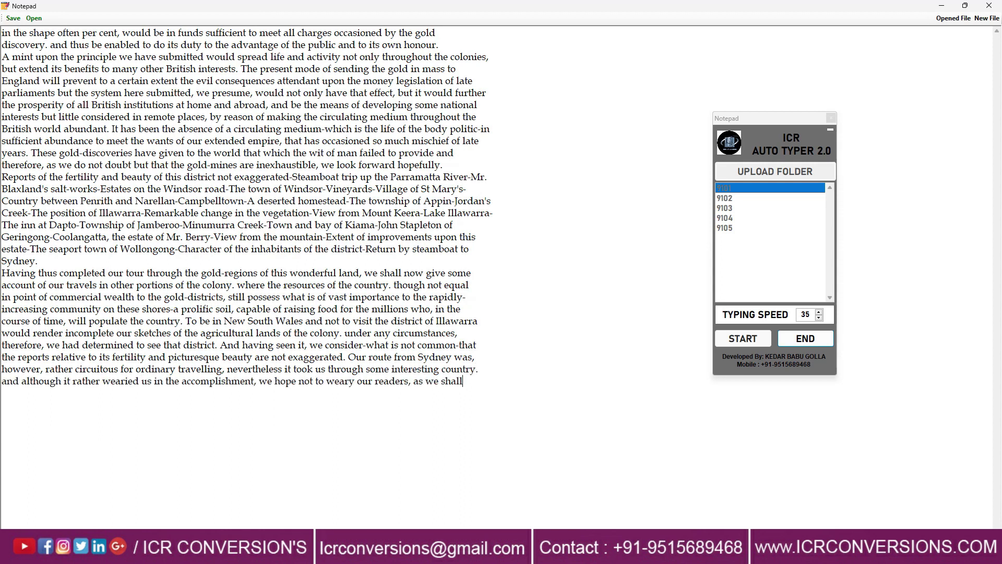
type(" trot briskly over it.")
- Auto-type the Parramatta River steamboat passage past Goat Island, Cockatoo Island and Newington
key("Return")
type("The commencement of our journey was up the Parramatta River,")
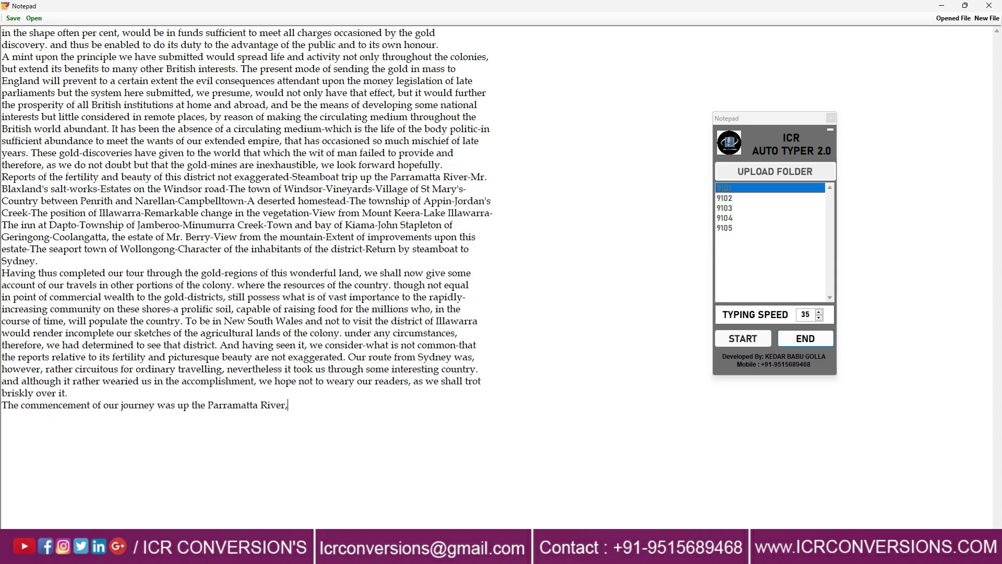
type(" leaving Darling Harbour in the")
key("Return")
type("Emusteamboat. It was a splendid morning when we start")
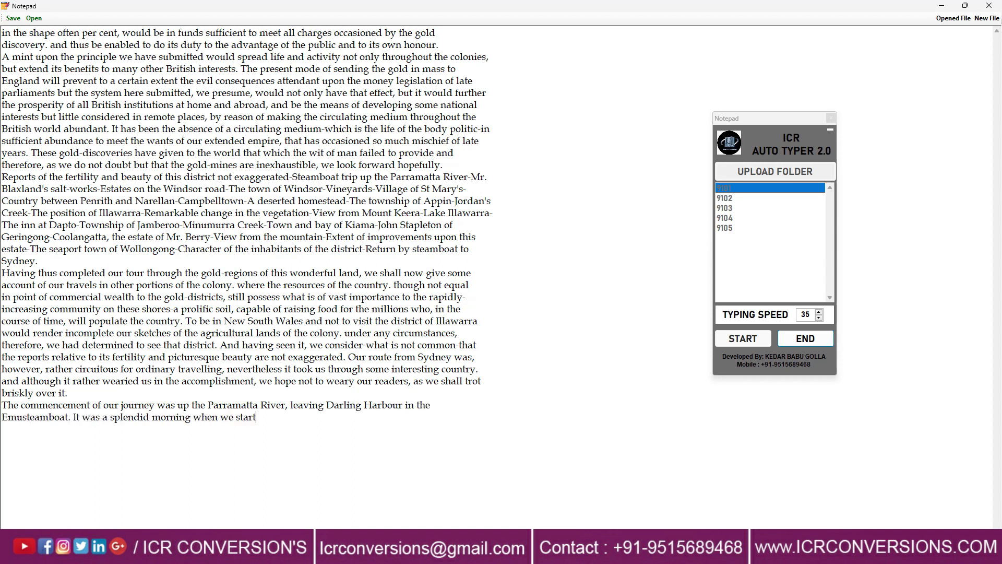
type("ed, and very warm. The boat was well filled with passe")
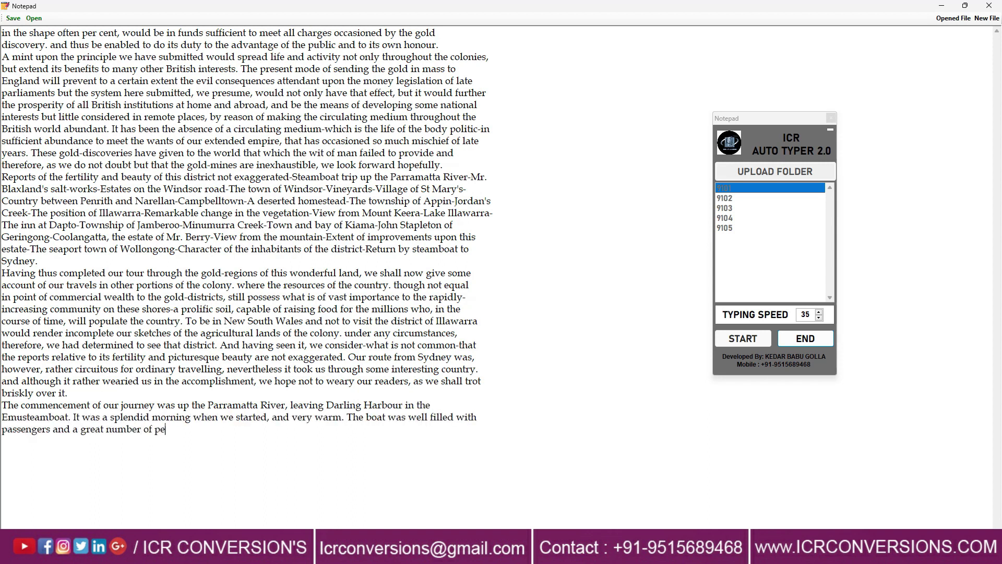
type("ngers and a great number of people were assembled on the Phoenix wharf to see us st")
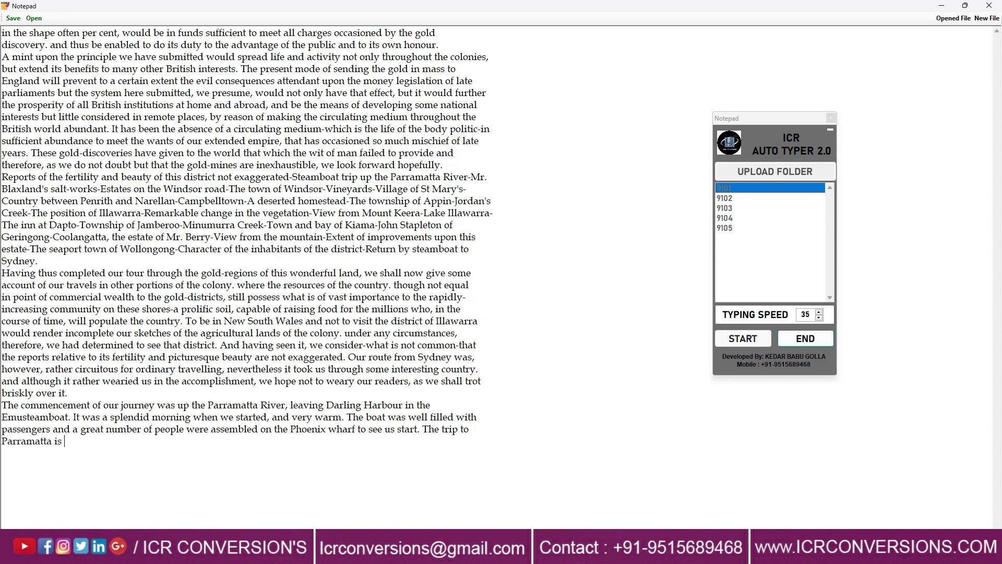
type("art. The trip to Parramatta is a favourite excursion with the inhabitants of Sydney. consequently you frequently meet")
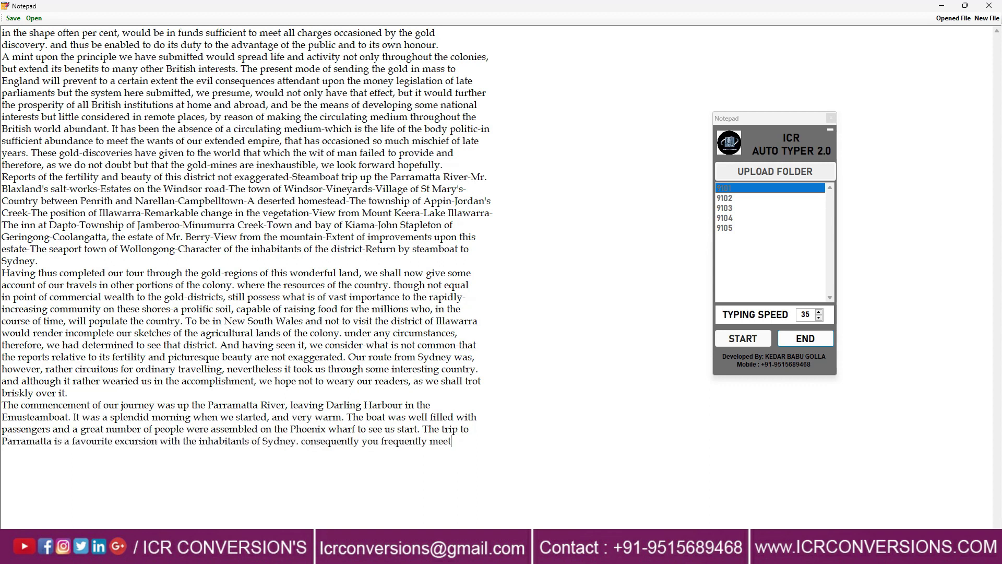
type(" with")
key("Return")
type("pleasure-parties on board the steamboats plying between the two places. Soon a")
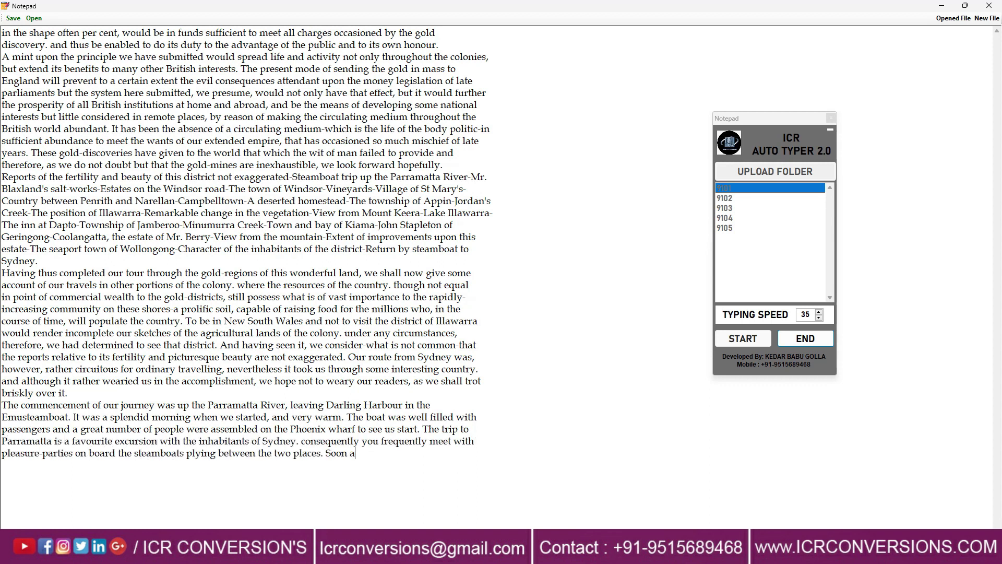
type("fter leaving Darling Harbour")
key("Return")
type("you pass Goat Island, -where the powder-magazine is bui")
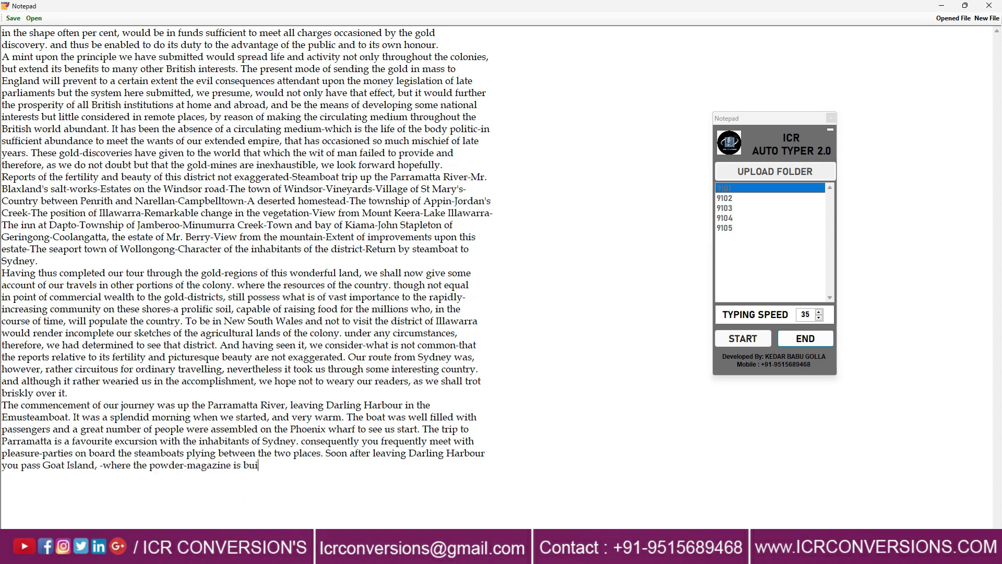
type("lt, -and Cockatoo Island-where the government are")
key("Return")
type("cutting a dry-dock. for the conveni")
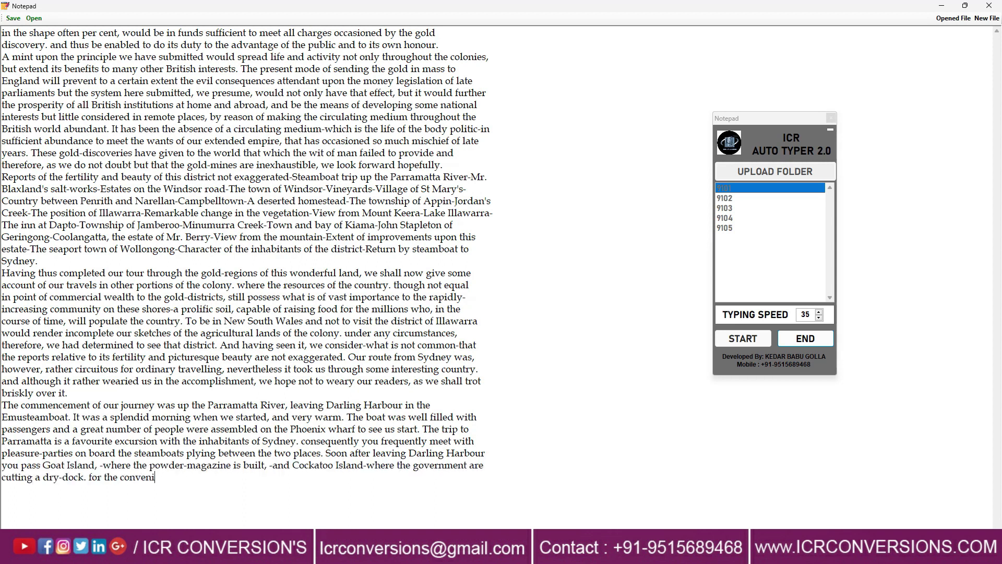
type("ence of repairing ships. Passing the latter island you enter the Parramatta")
key("Return")
type("River o")
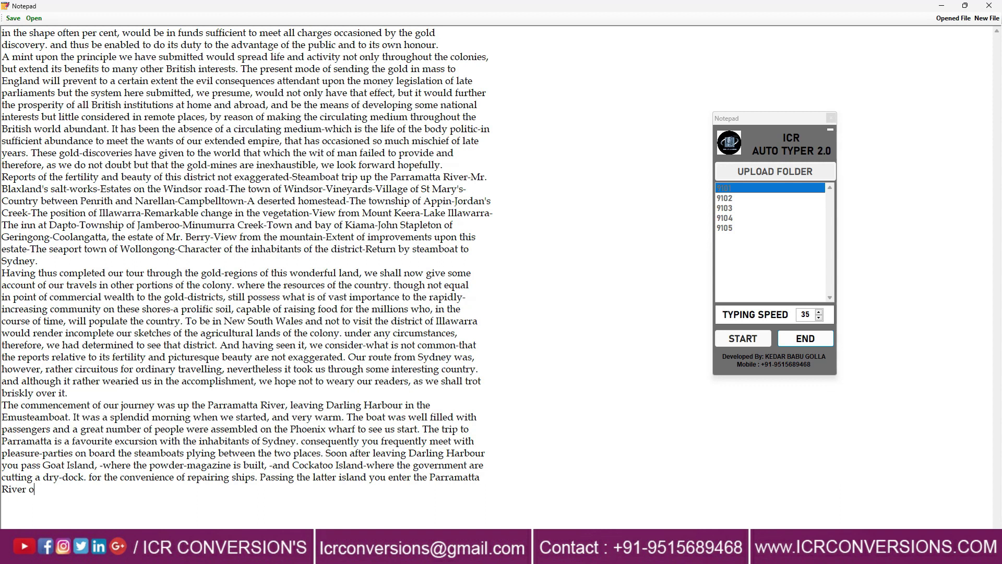
type("n either side of which, for several miles, you pass beautiful bays and rocky headlands, s")
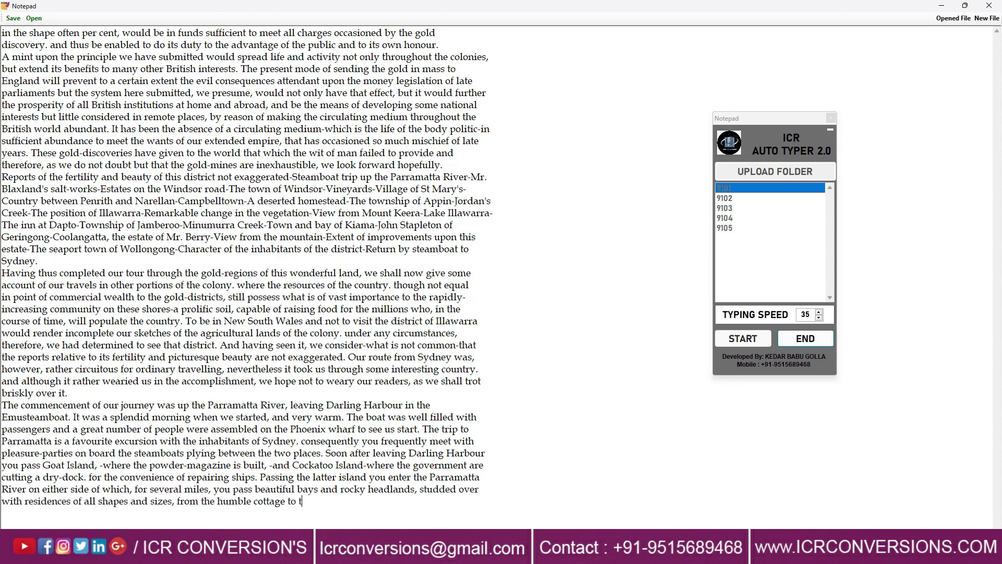
type("tudded over with residences of all shapes and sizes, from the humble cottage to the mansion. As the steamboat proceeds,")
key("Return")
type("you see cultivated grounds and gardens on bot")
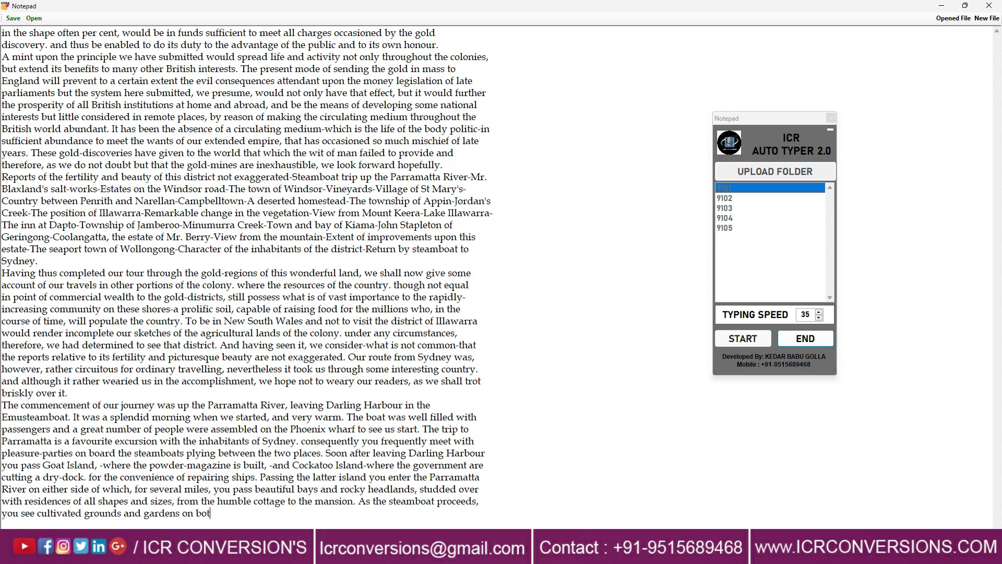
type("h banks of the river, and occasionally an orange-grove close")
key("Return")
type("to the water's edge on")
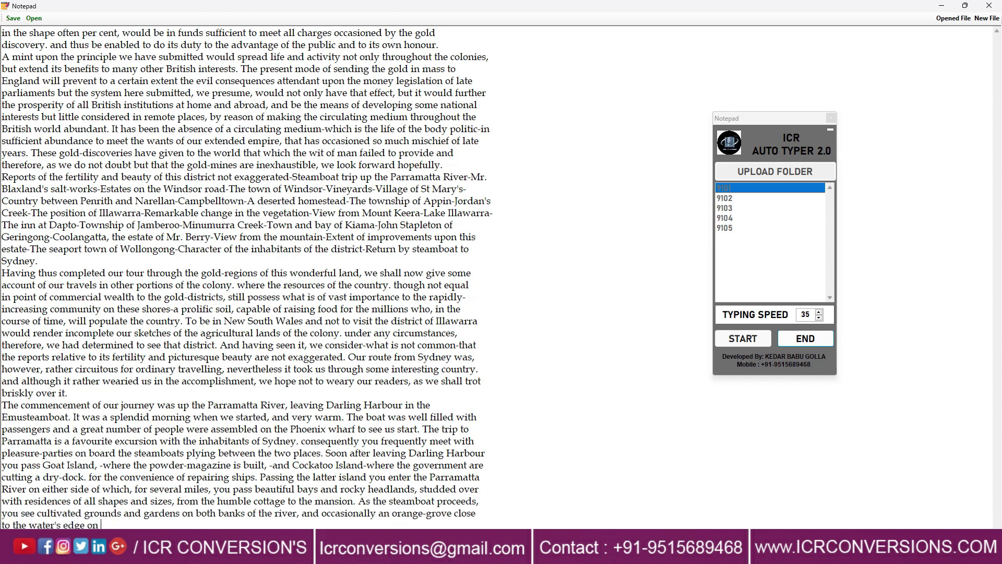
type(" the north shore. On the left or south side of the river the stranger cannot but help")
key("Return")
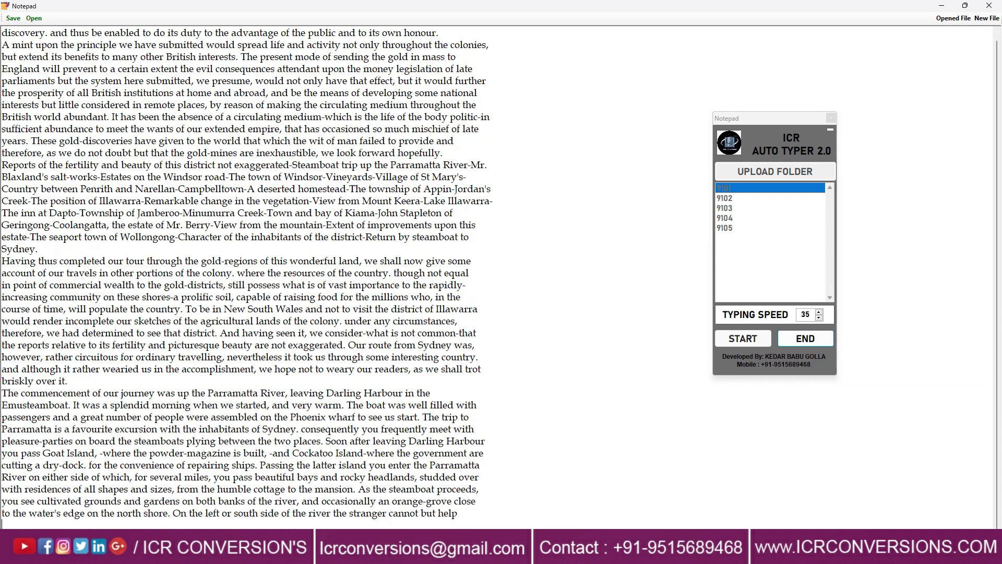
type("noticing extensive salt-works erected on the bank, and on the rising ground near to t")
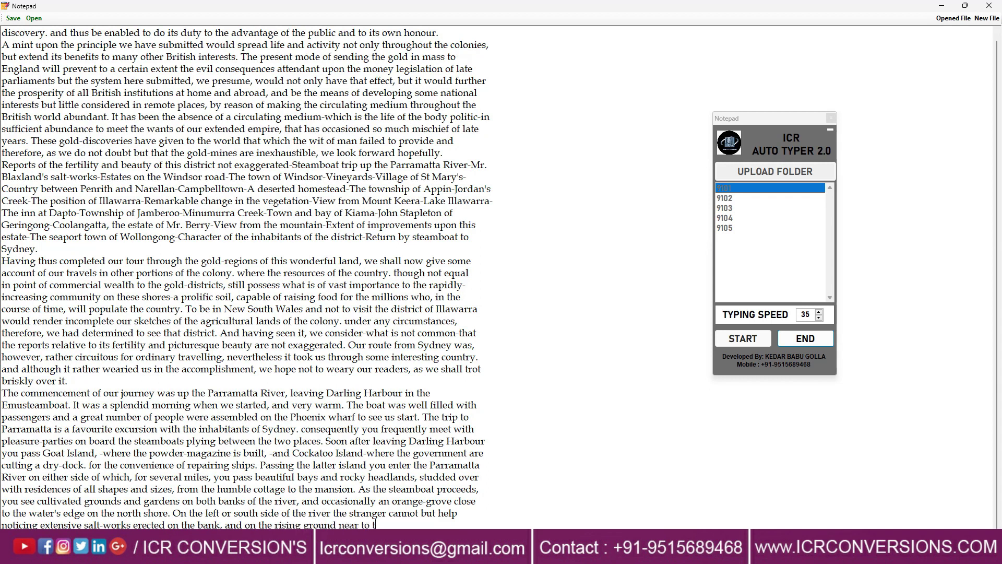
type("hem a mansion, that is")
key("Return")
type("Newington, the residence of Mr. Blaxland, whose father was the")
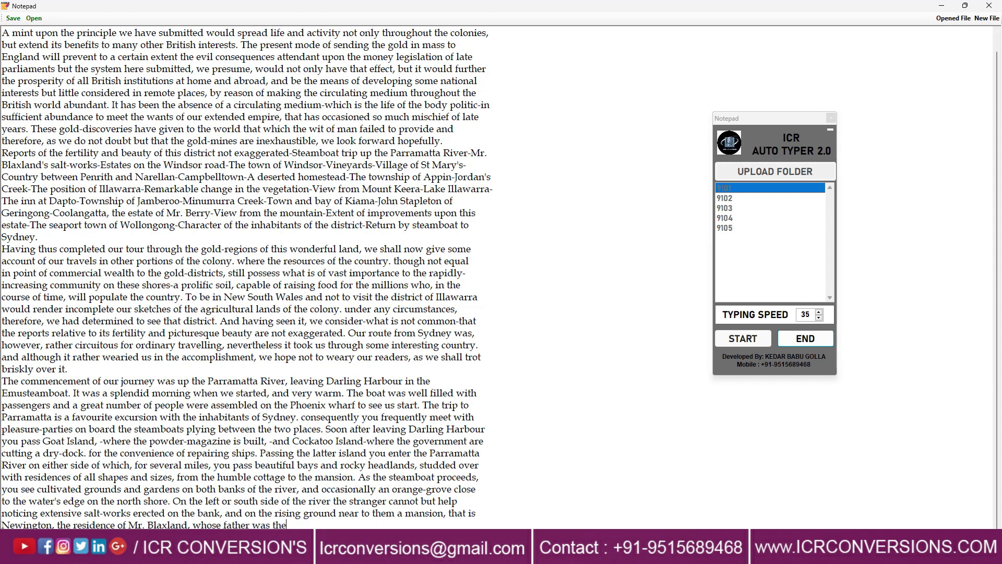
type(" first English gentleman of property that")
key("Return")
type("settled in New South Wales. His widow, a l")
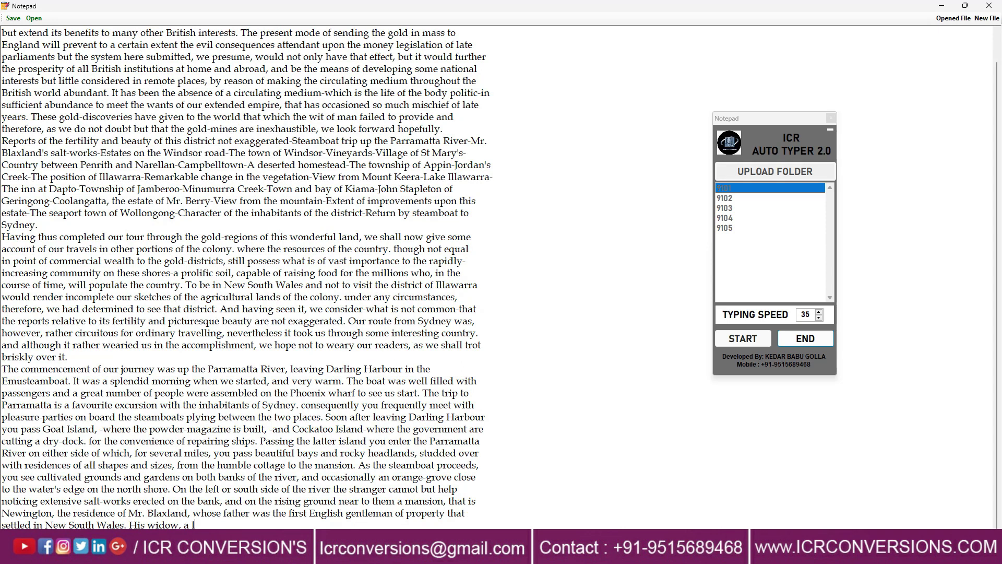
type("ady much respected in the colony, had lately paid the debt of")
key("Return")
type("nature and as she poss")
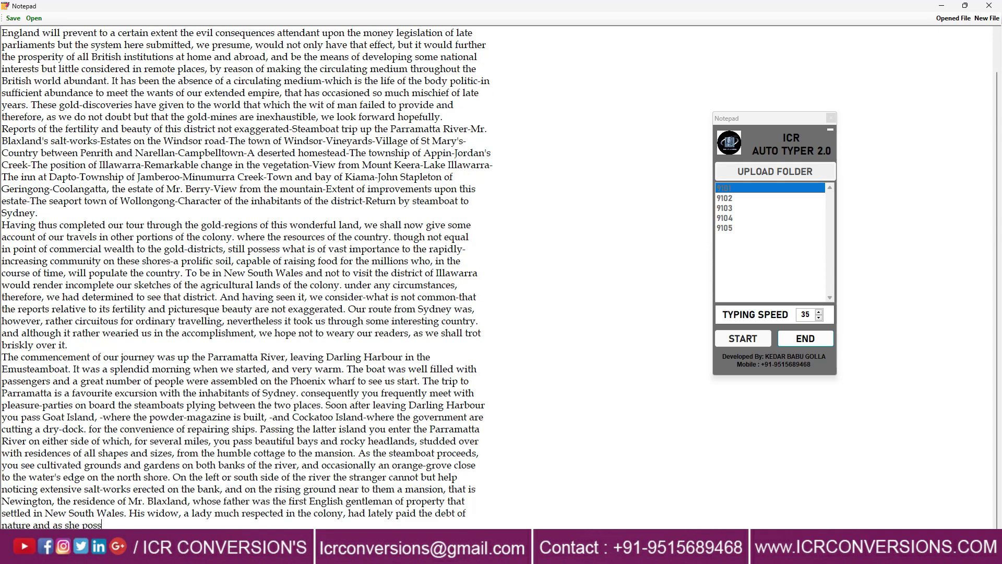
type("essed the love of her family and the esteem of her friends, the sorrow for her loss")
key("Return")
type("w")
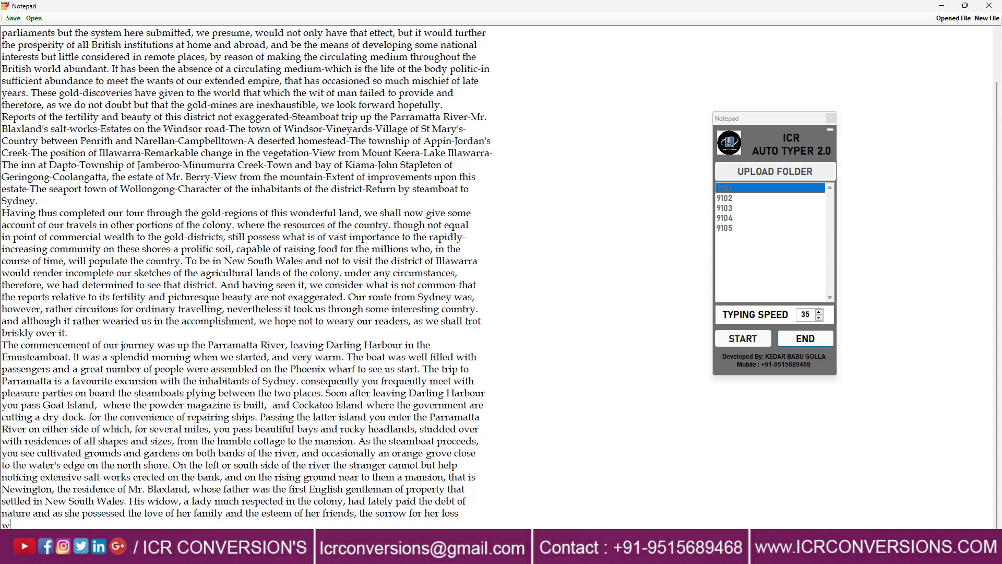
type("as sincere. The present proprietor is a gentleman of that active and intelligent char")
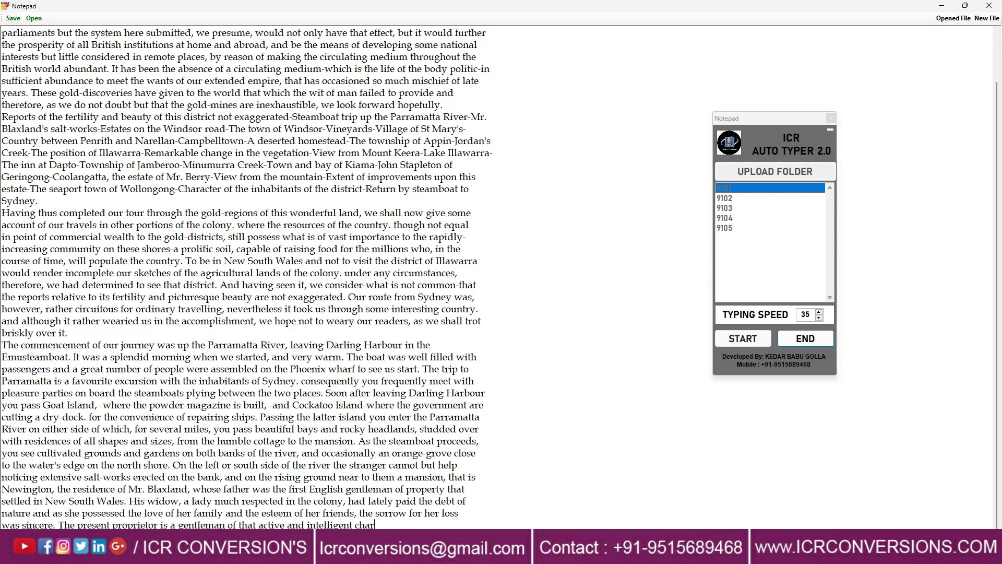
type("acter whose labours in")
key("Return")
type("his own undertakings have proved a boon to the community. may")
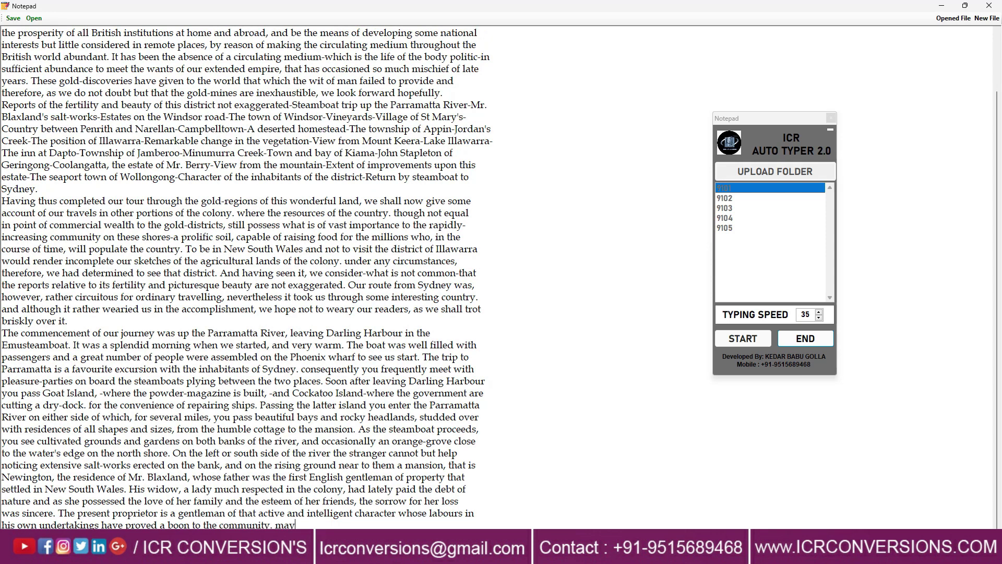
type(" that success attend in which they say")
key("Return")
type("belongs alone to the fortunate!")
- Auto-type the Parramatta-to-Windsor paragraph, ending at 'vindicating poor soil-'
key("Return")
type("We arrived at")
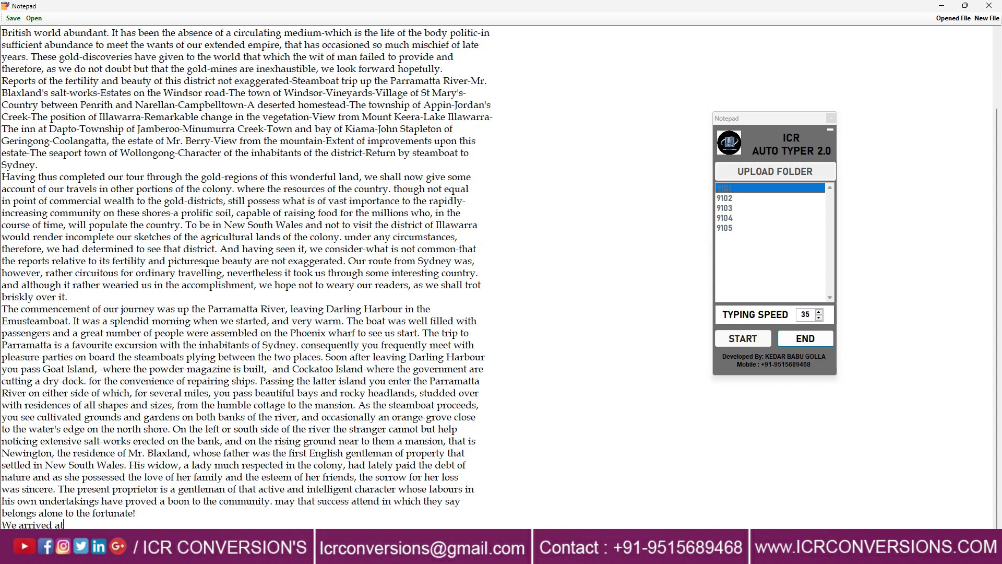
type(" Parramatta in good time and as we have already described it, we will not tire the re")
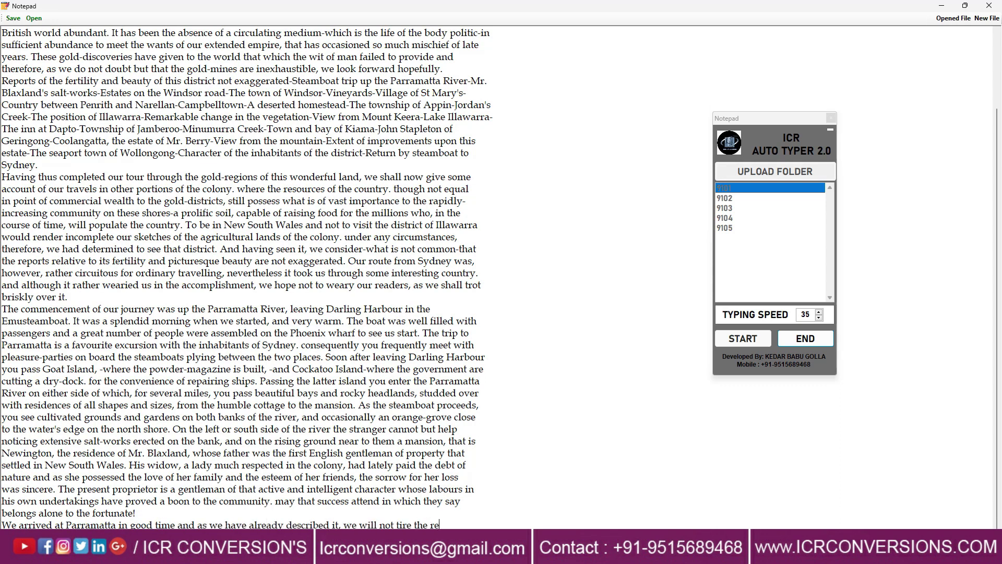
type("ader with any")
key("Return")
type("further remarks. The distance from here to Windsor, whence our steps w")
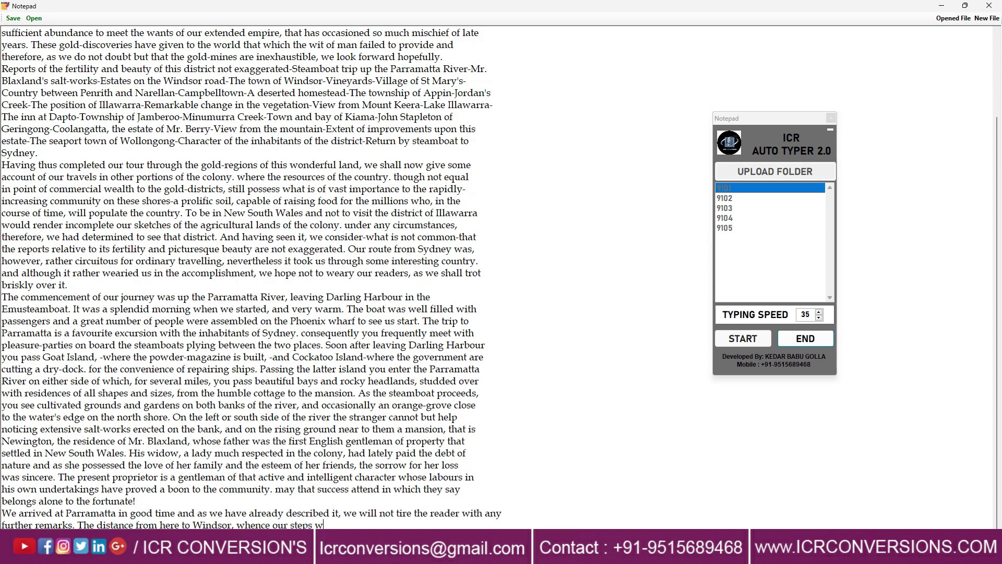
type("ere now directed, is twenty miles.")
key("Return")
type("The country all the way is well enclosed. but not ")
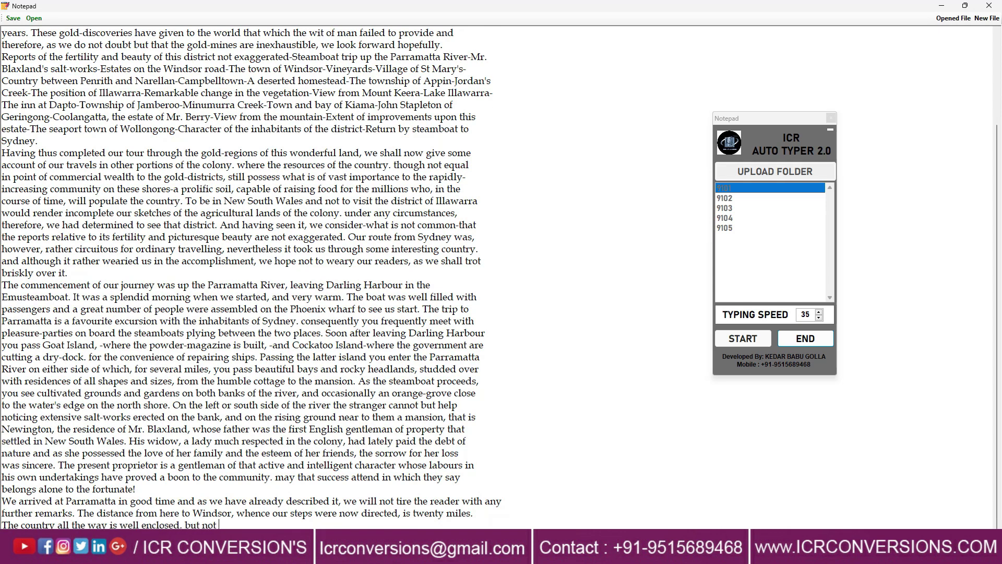
type("by any means of such a good character as we expected. On")
key("Return")
type("the roadside and near ther")
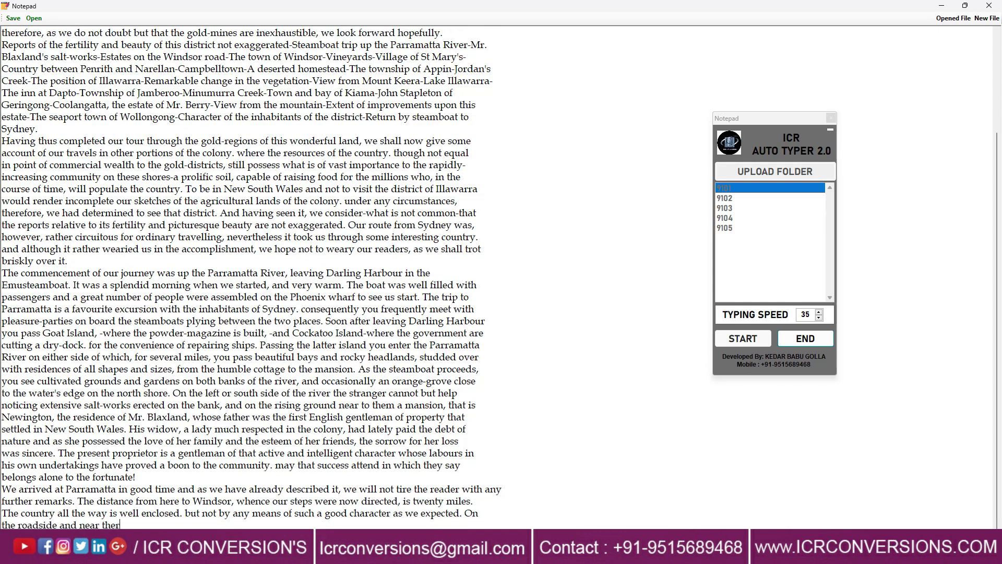
type("eto are many farm-houses and several tolerably good inns. We have no doubt but")
key("Return")
type("that ")
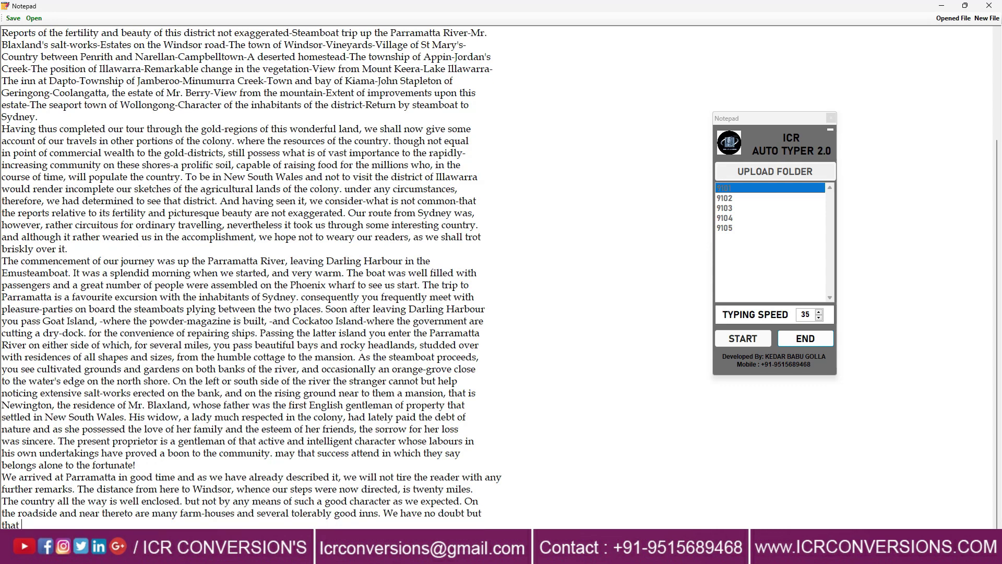
type("much of this country may one day be made available for agricultural purposes not, however, so long as")
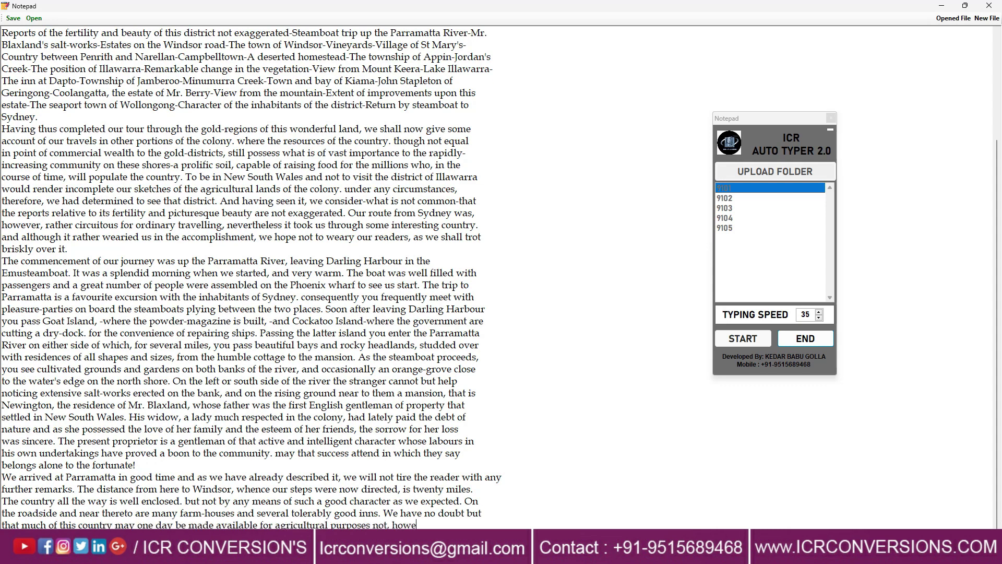
key("Return")
type("better land can be easily obtained elsewhere. It is hilly, with iron")
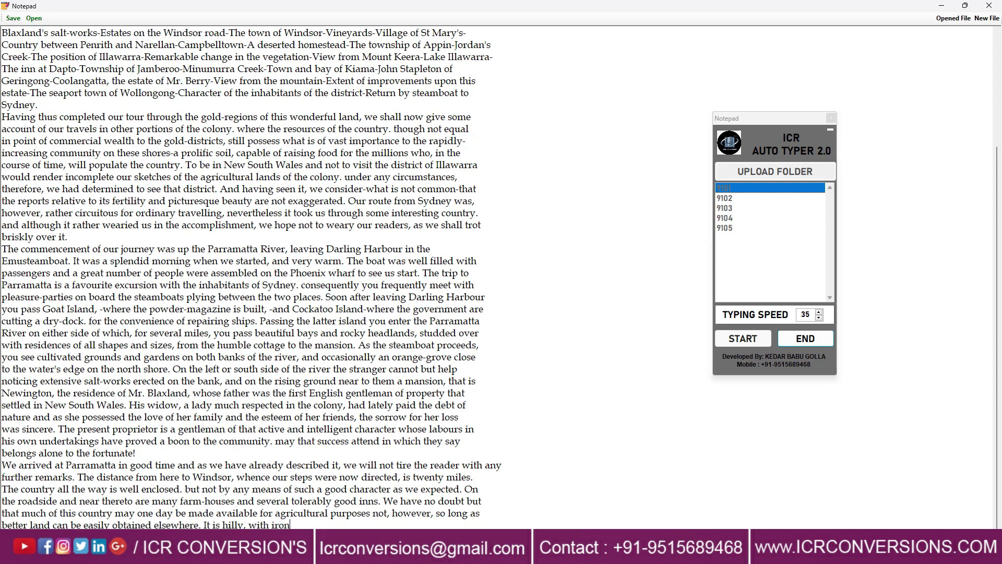
type("-bark trees abundant-vindicating poor soil-")
key("Return")
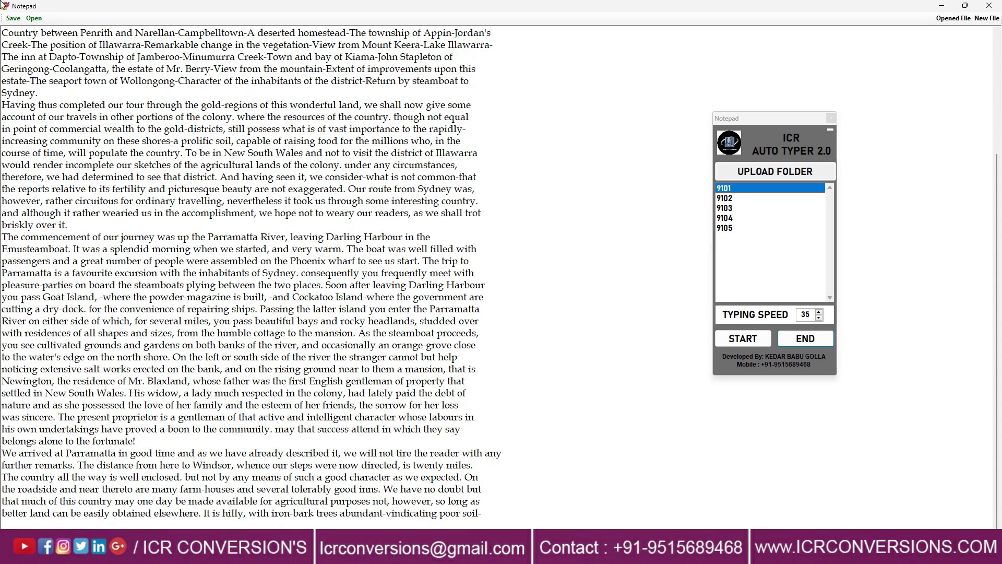
- Save the typed text as 9101.wrt on the Desktop, then close the auto typer and Notepad
left_click(13, 18)
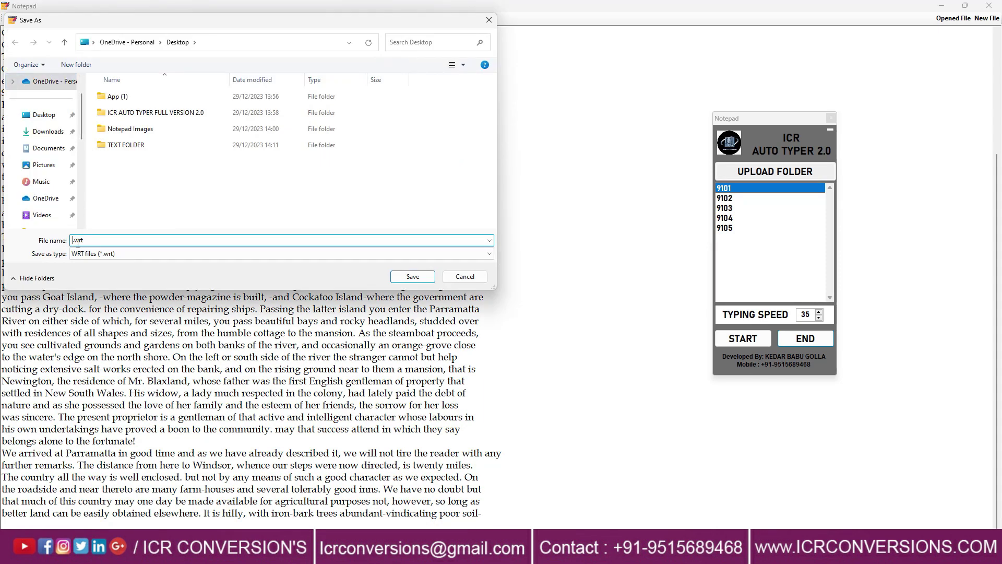
left_click(395, 277)
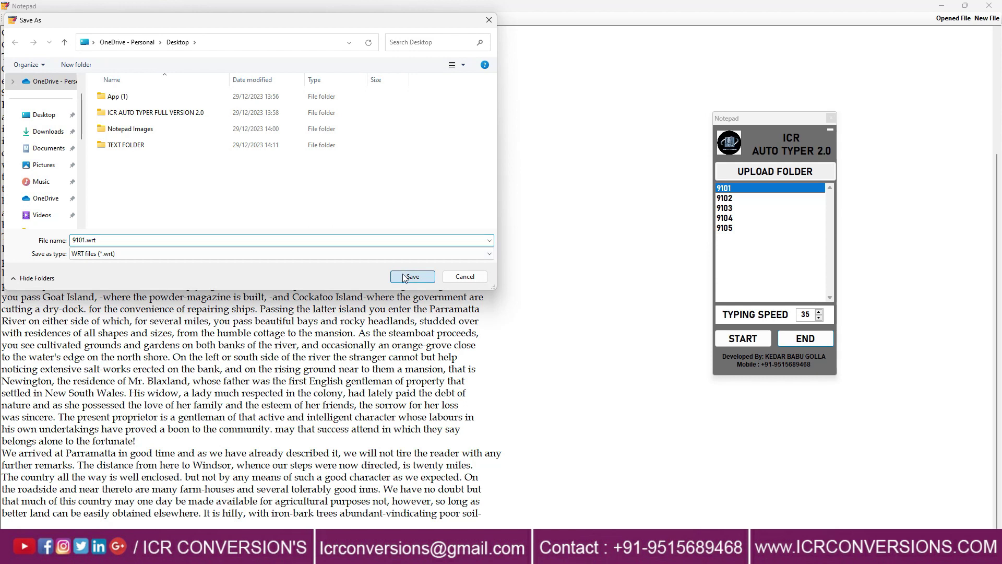
left_click(544, 306)
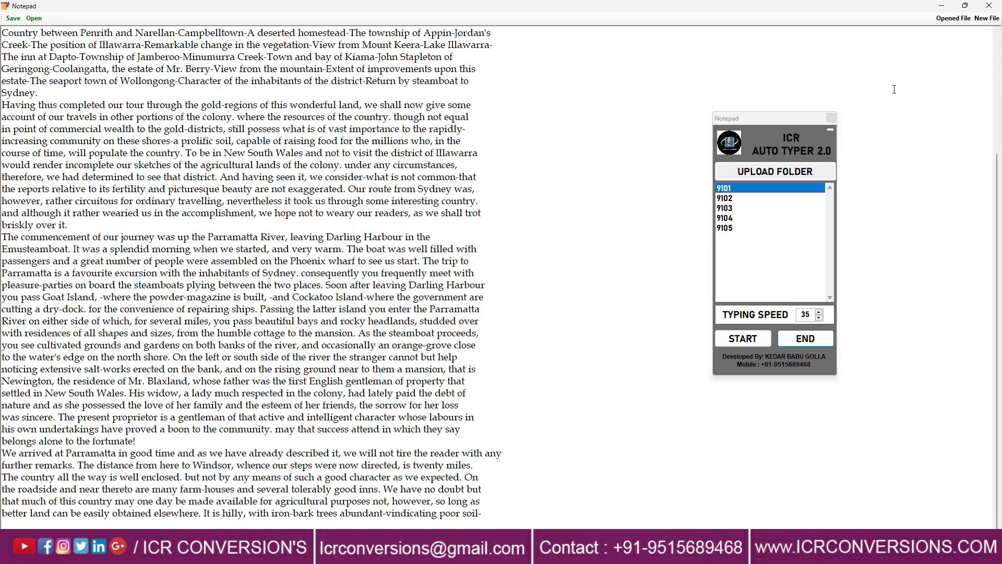
left_click(831, 118)
left_click(989, 6)
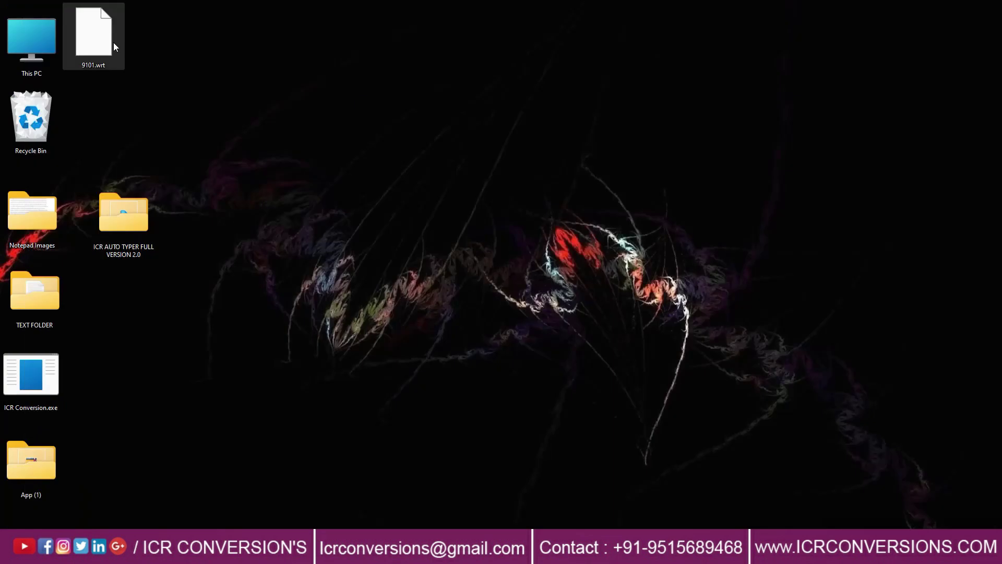
- Start NotepadPlus.exe from App (1), load 9101.wrt from the Desktop, and close that folder
double_click(38, 463)
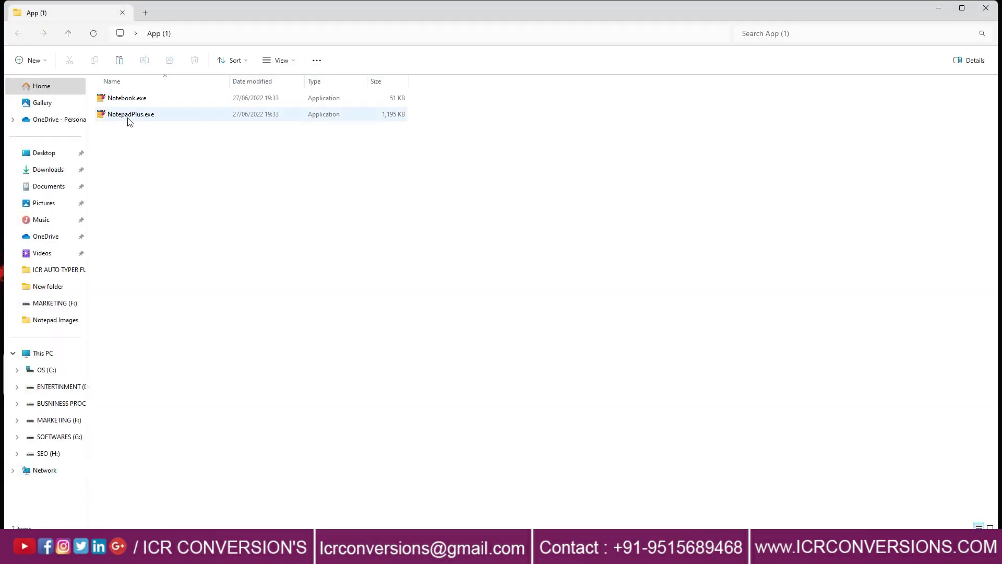
double_click(130, 116)
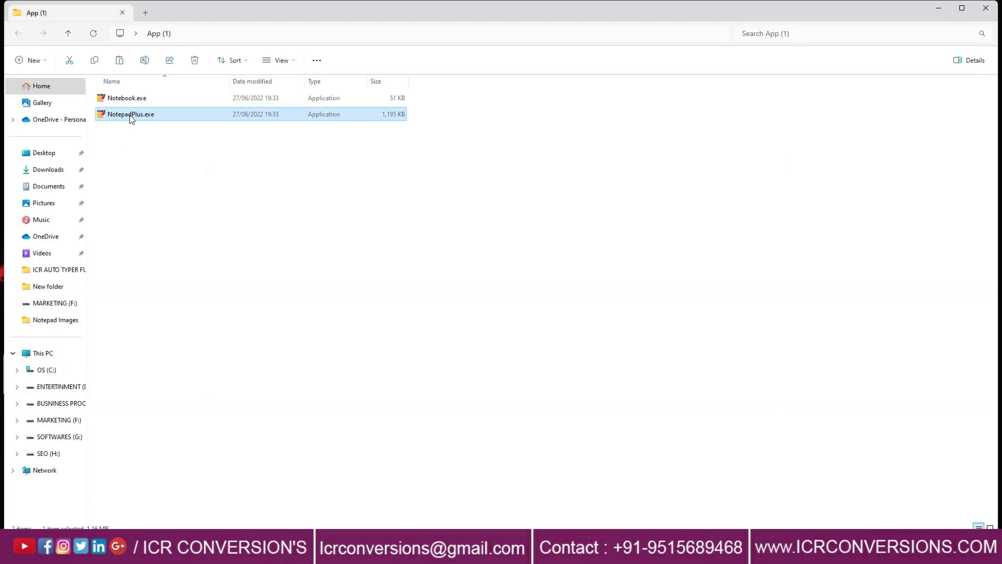
left_click(213, 156)
left_click(300, 303)
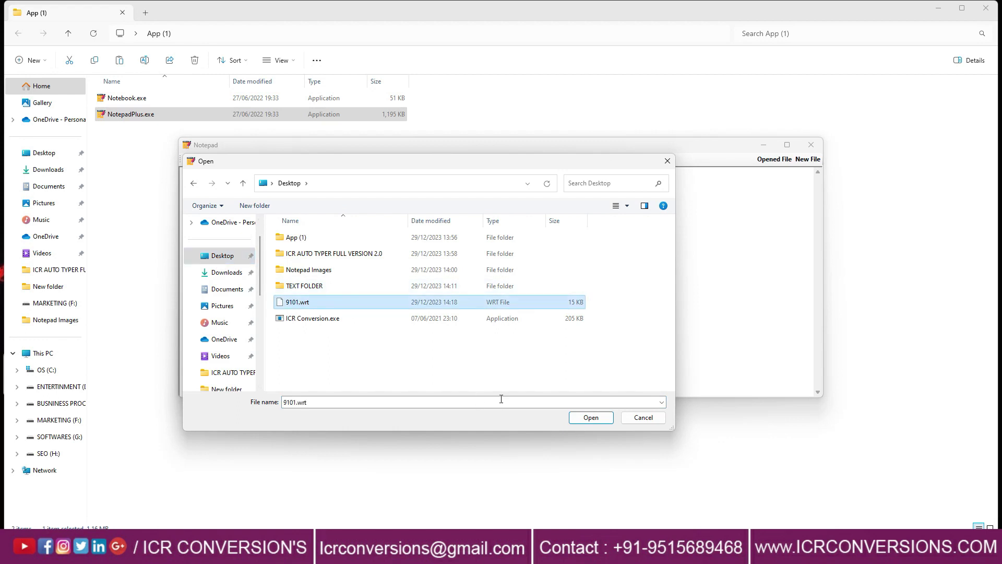
left_click(591, 417)
left_click(986, 7)
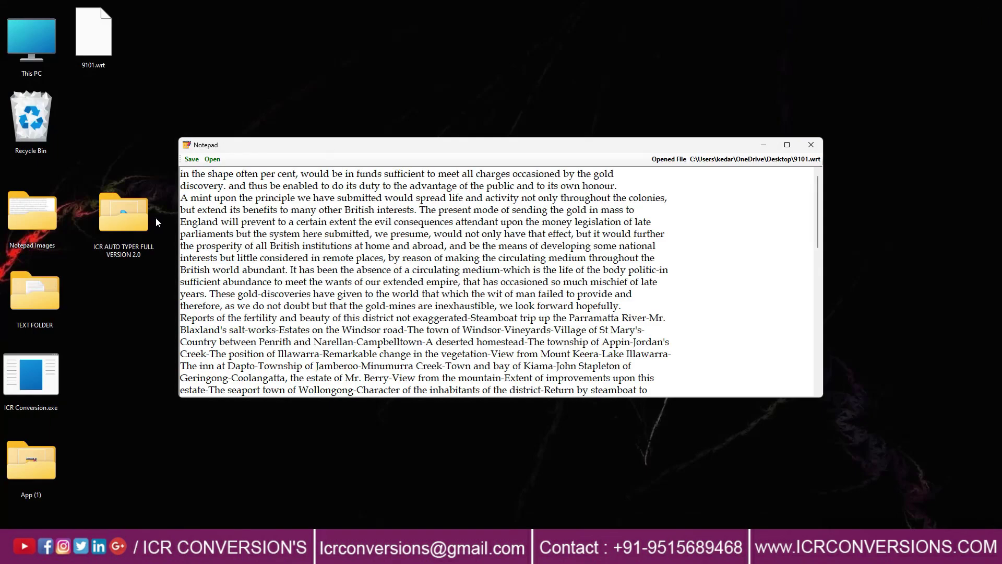
- Open 9101.jpg from the Notepad Images folder in Paint
right_click(39, 220)
left_click(81, 255)
right_click(128, 135)
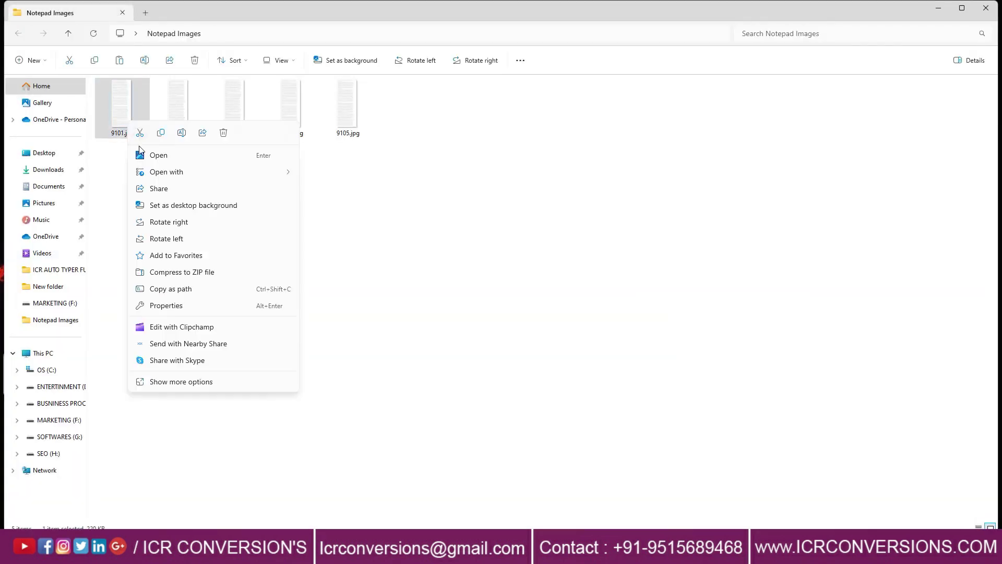
mouse_move(224, 174)
left_click(327, 176)
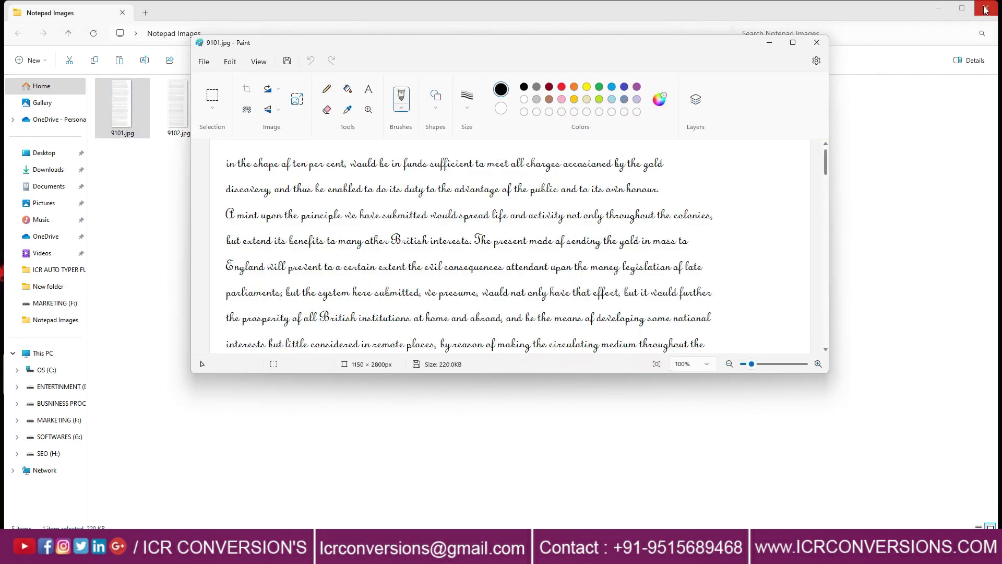
- Close Explorer and place the 9101.wrt text window below the handwritten image
left_click(985, 8)
left_click(420, 360)
left_click_drag(389, 152, 416, 246)
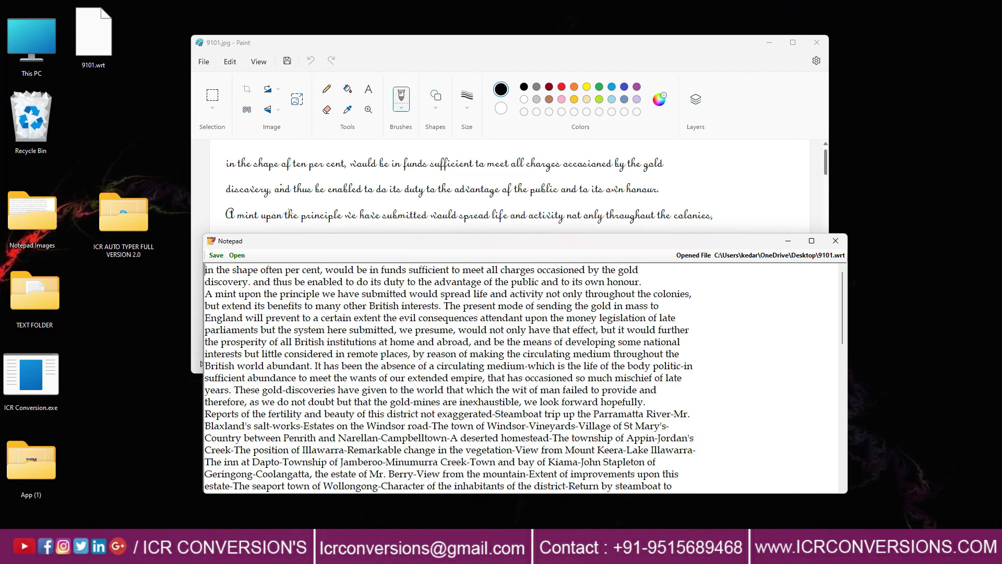